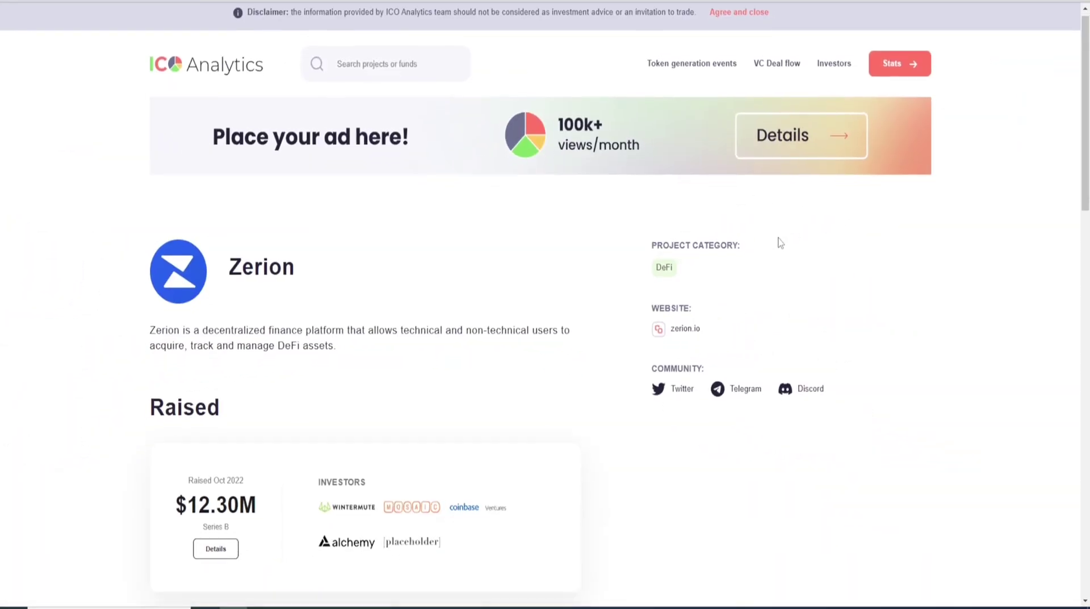
# - Review Zerion's Series B, Series A and Seed funding rounds and their investors on its ICO Analytics page
pyautogui.scroll(-9, 780, 243)
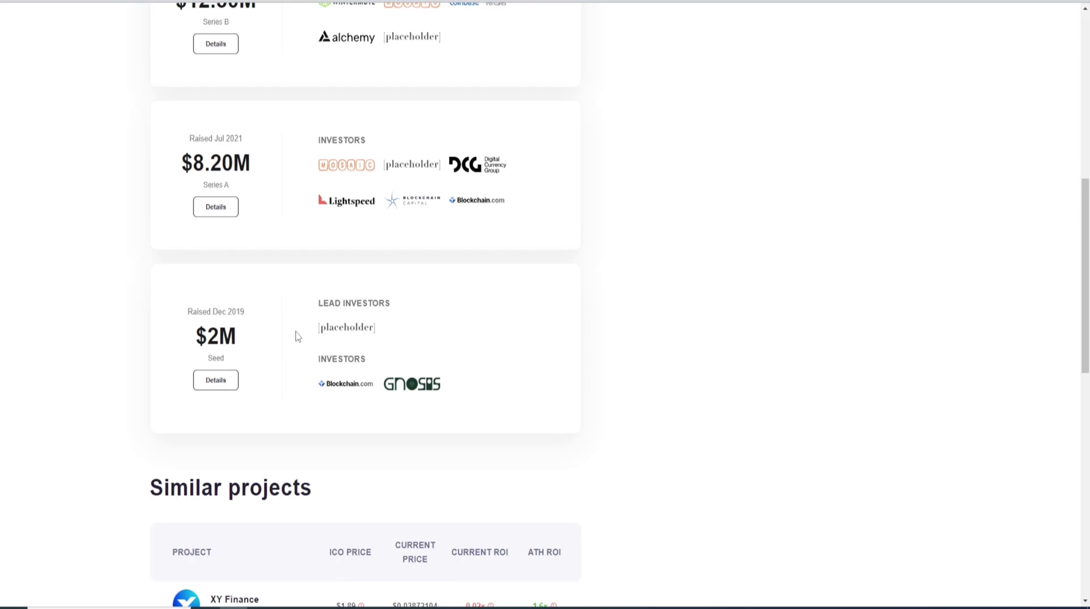
pyautogui.scroll(2, 295, 336)
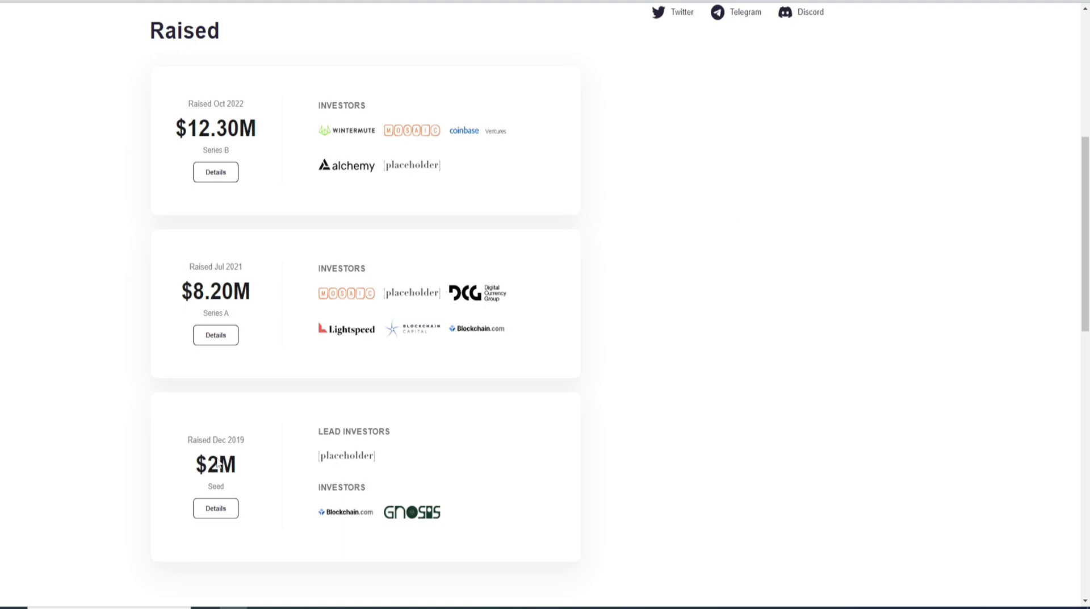
pyautogui.scroll(1, 342, 543)
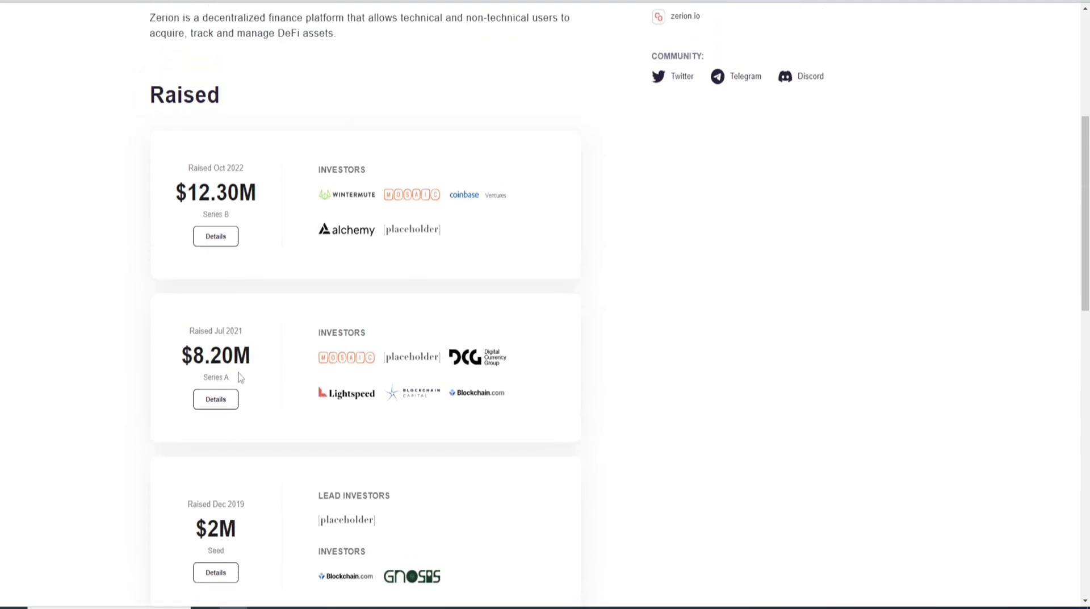
pyautogui.scroll(2, 250, 375)
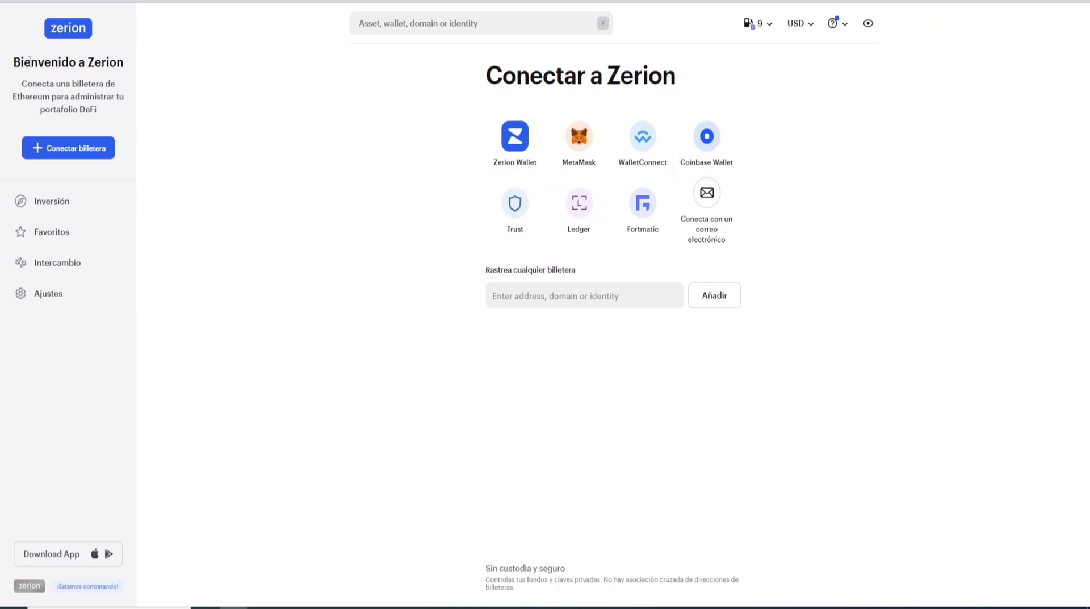
# - Connect to Zerion with the MetaMask wallet and look over the portfolio performance, history and assets
pyautogui.click(562, 136)
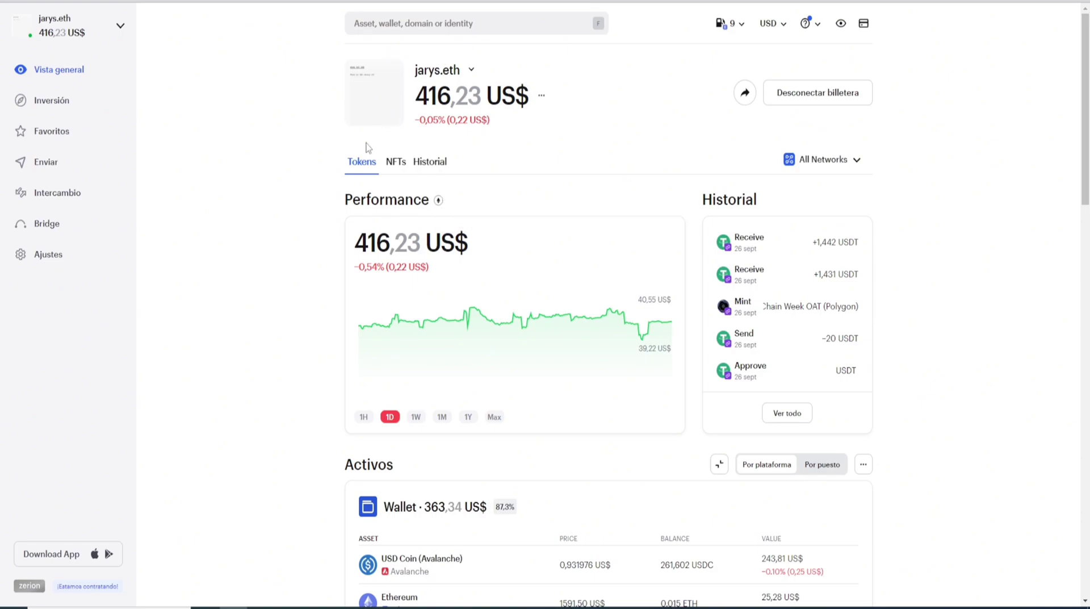
pyautogui.scroll(-2, 733, 284)
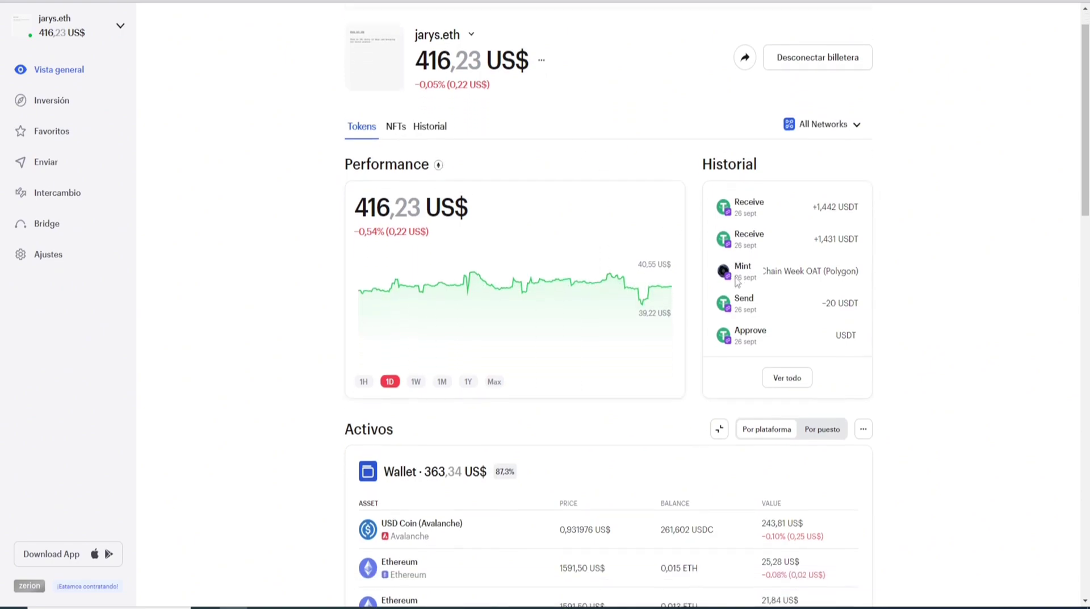
pyautogui.scroll(-2, 735, 280)
pyautogui.scroll(5, 735, 280)
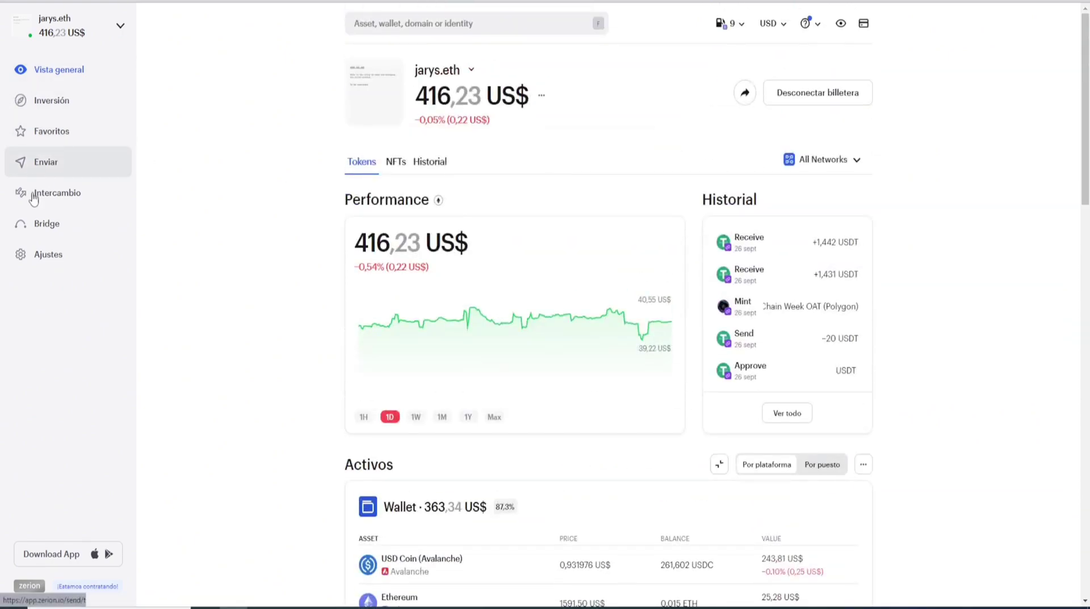
# - Browse the Inversión page's trending NFTs, staked ETH, DeFi indexes, blue chips, layer-2 and social tokens
pyautogui.click(71, 107)
pyautogui.scroll(-1, 443, 227)
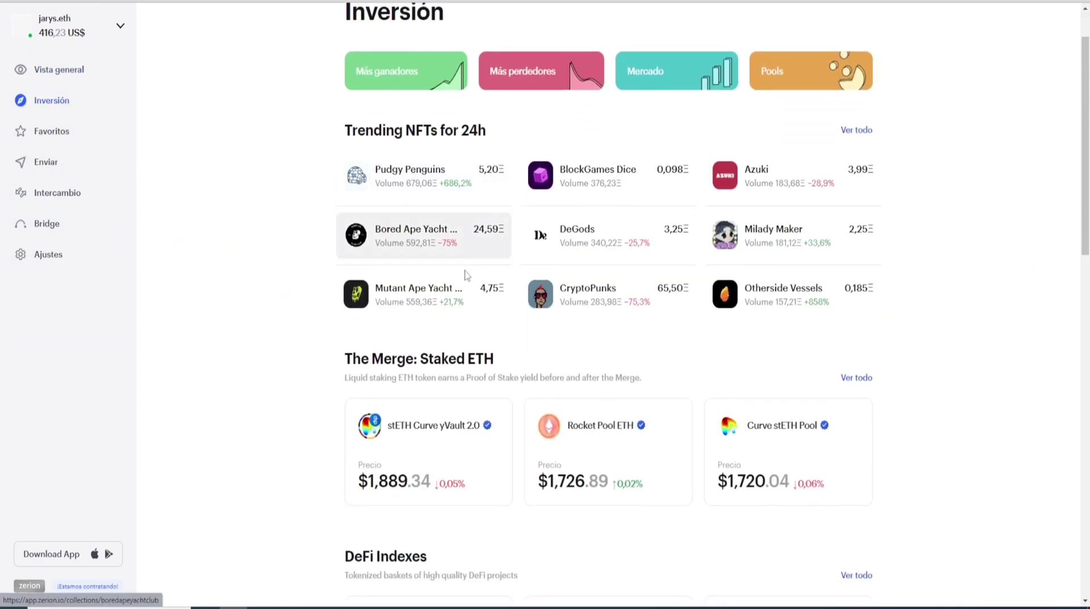
pyautogui.scroll(-5, 516, 257)
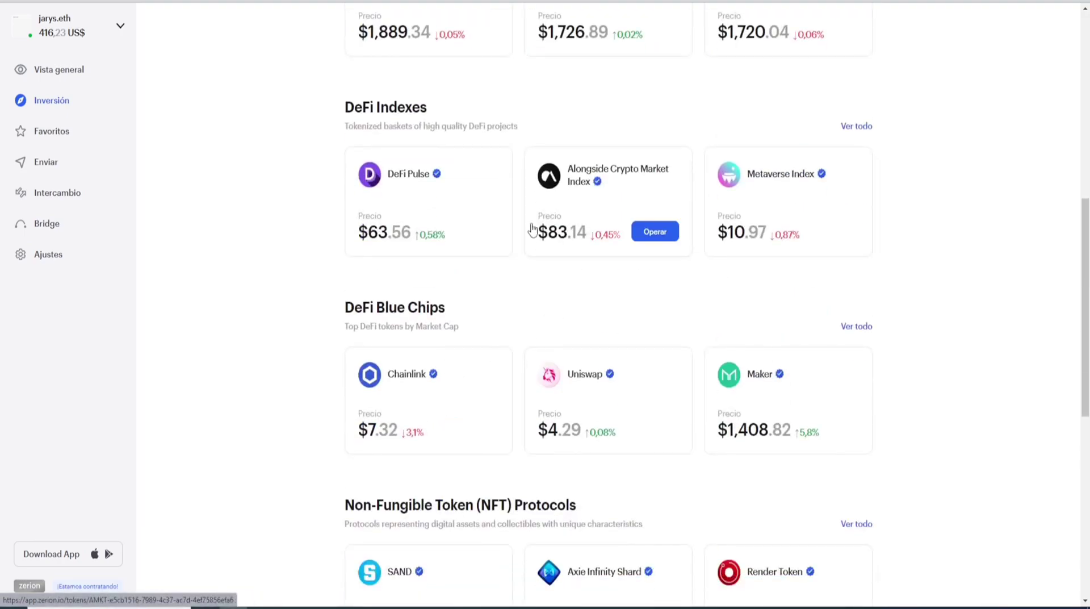
pyautogui.scroll(-4, 531, 236)
pyautogui.scroll(-4, 533, 230)
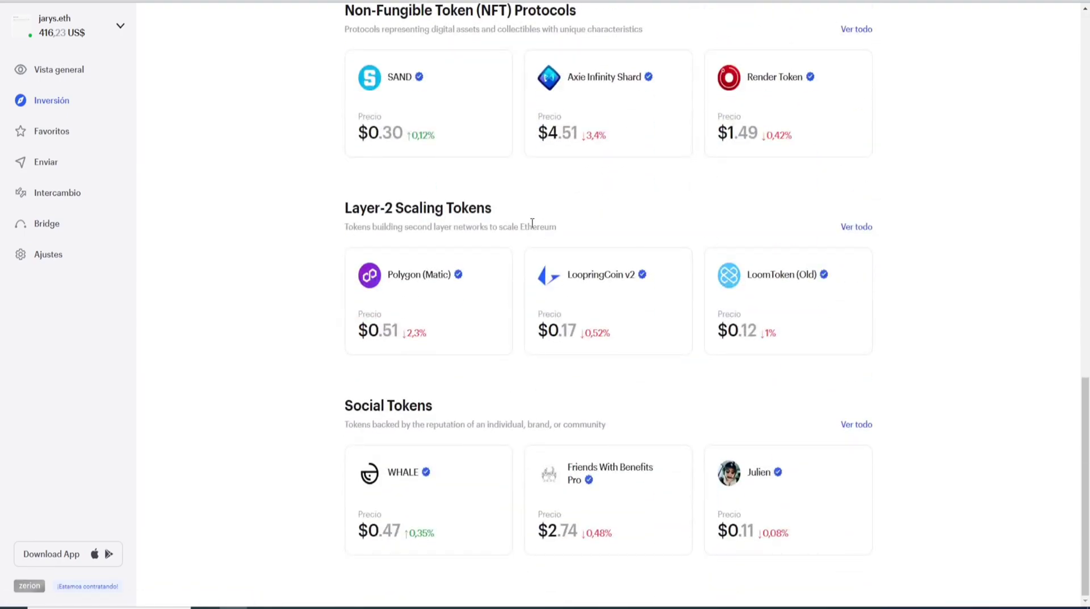
pyautogui.scroll(14, 532, 224)
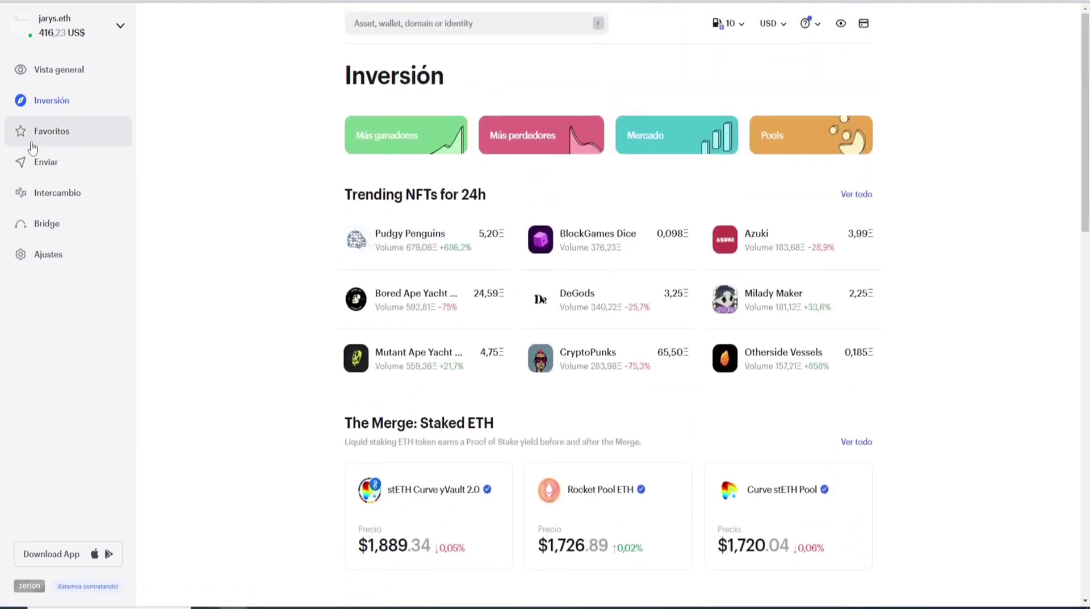
# - Look through the Favoritos, Enviar, Intercambio and Bridge pages
pyautogui.click(71, 132)
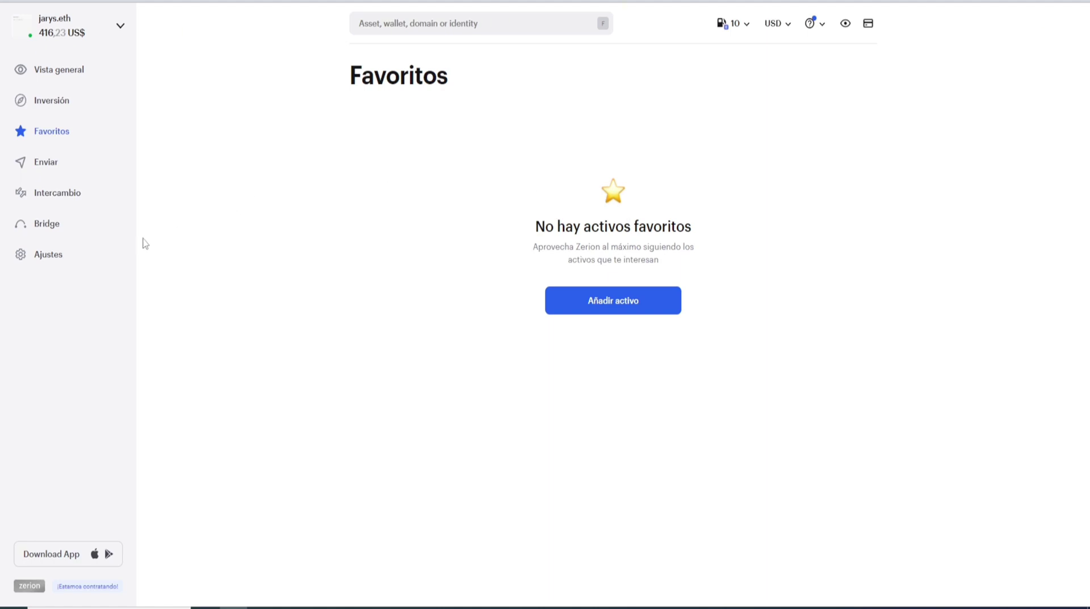
pyautogui.click(66, 172)
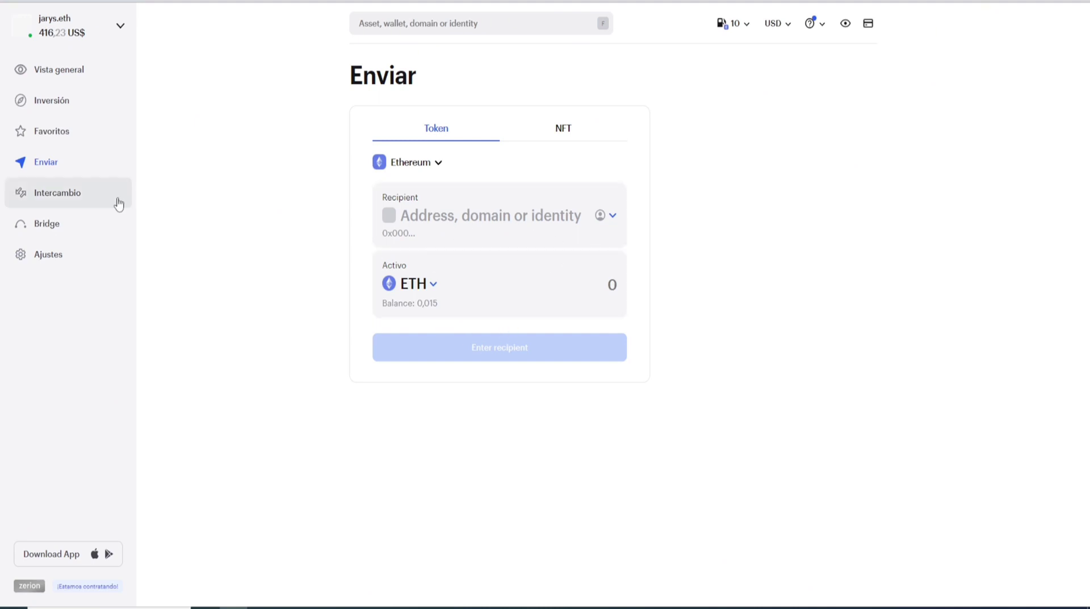
pyautogui.click(80, 195)
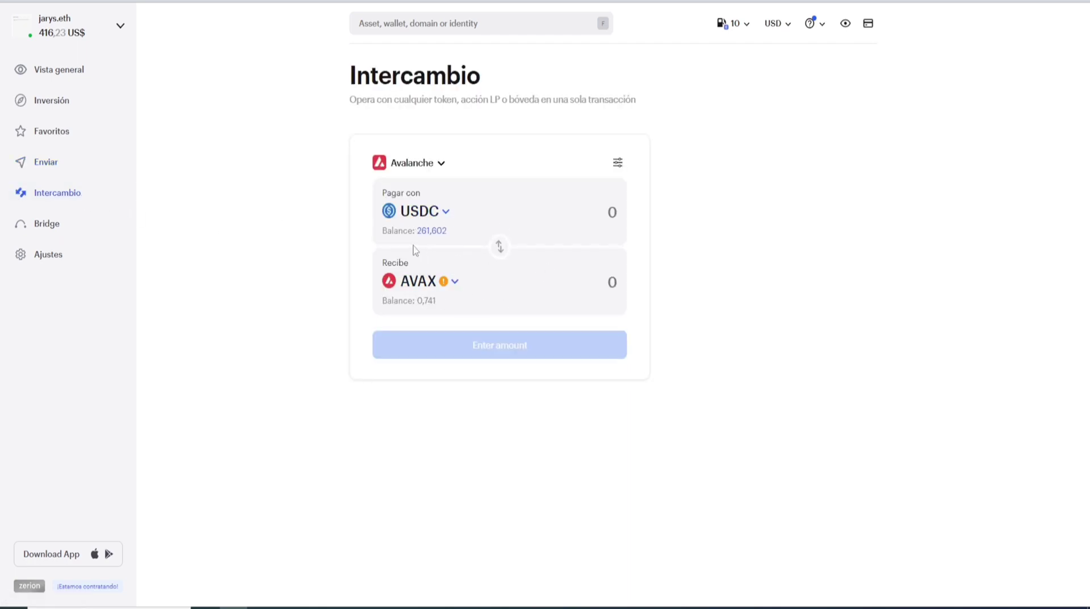
pyautogui.click(70, 229)
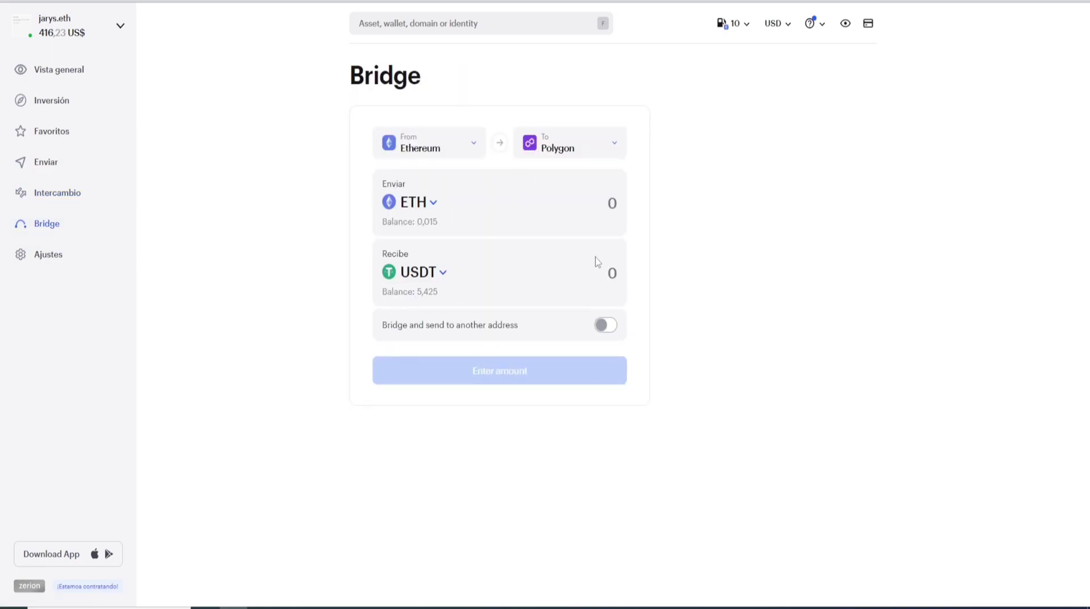
# - Set up an Intercambio swap on Avalanche paying 1 USDC and receiving Tether USD (USDT)
pyautogui.click(69, 194)
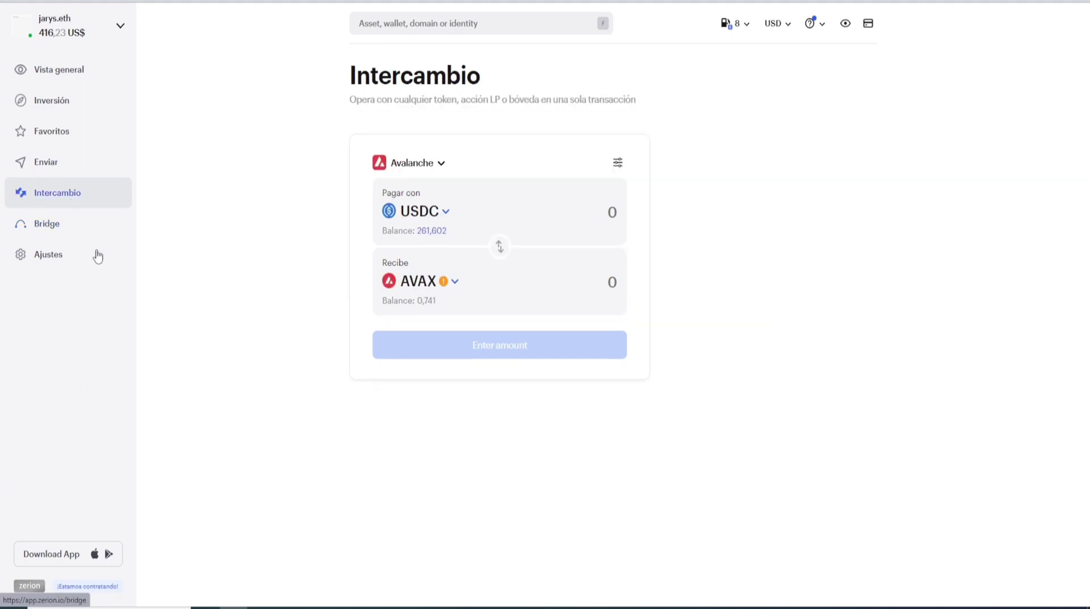
pyautogui.click(427, 213)
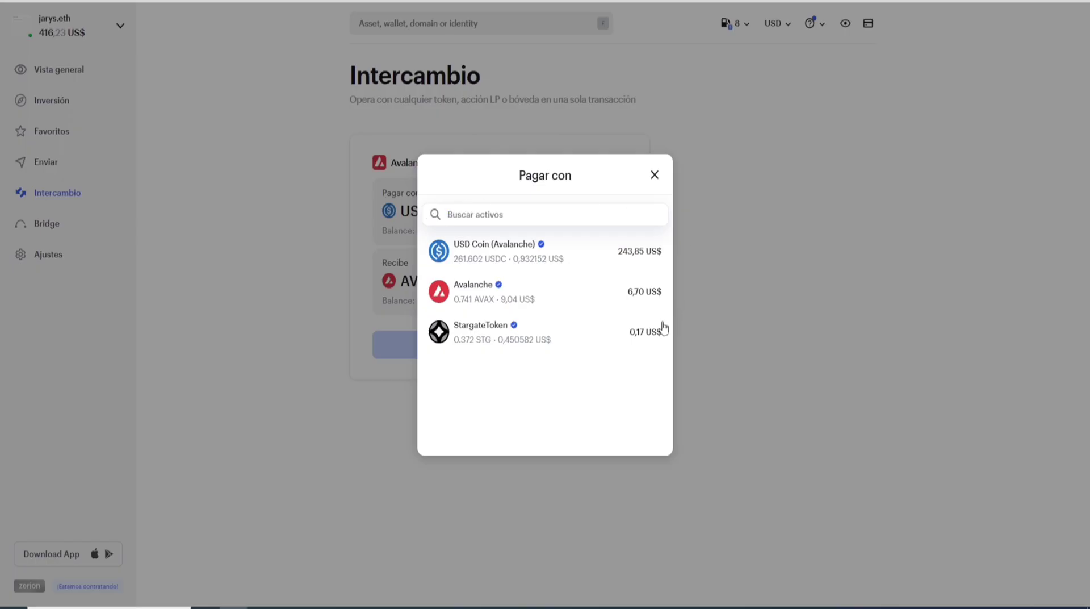
pyautogui.click(623, 260)
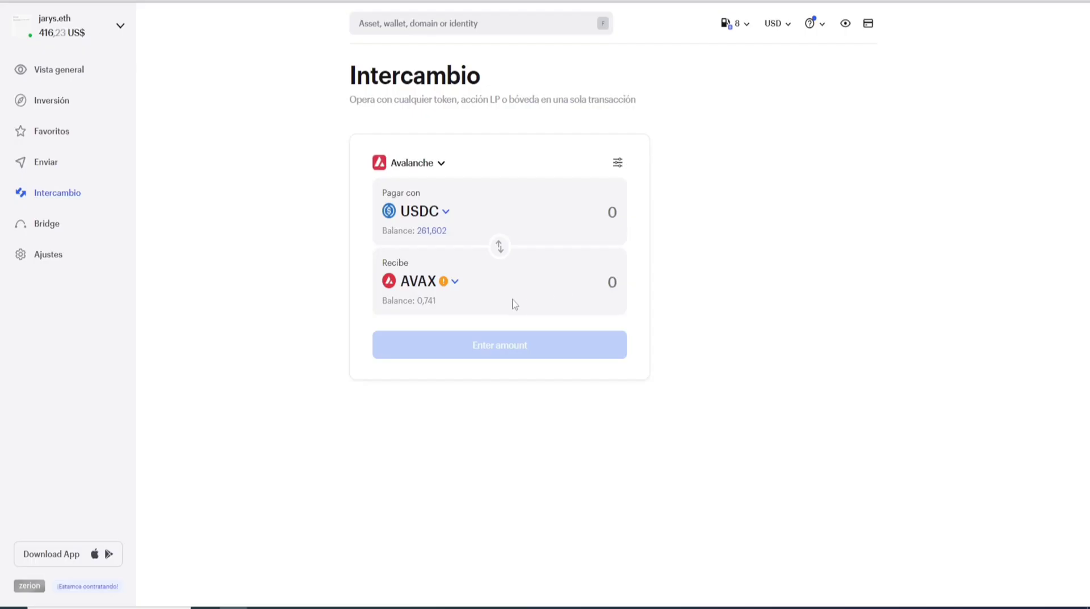
pyautogui.click(448, 280)
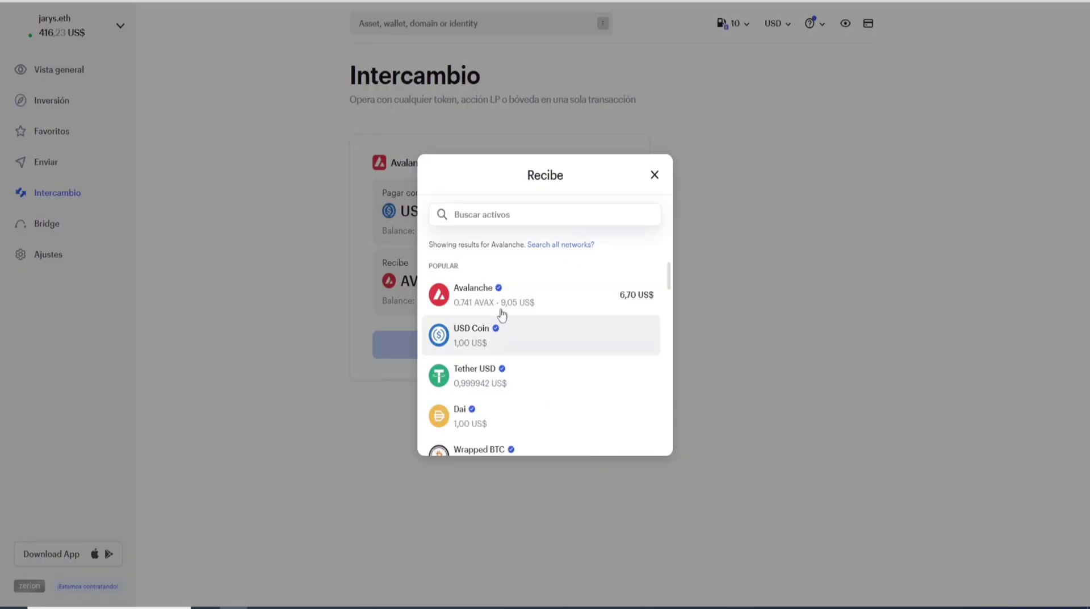
pyautogui.click(525, 375)
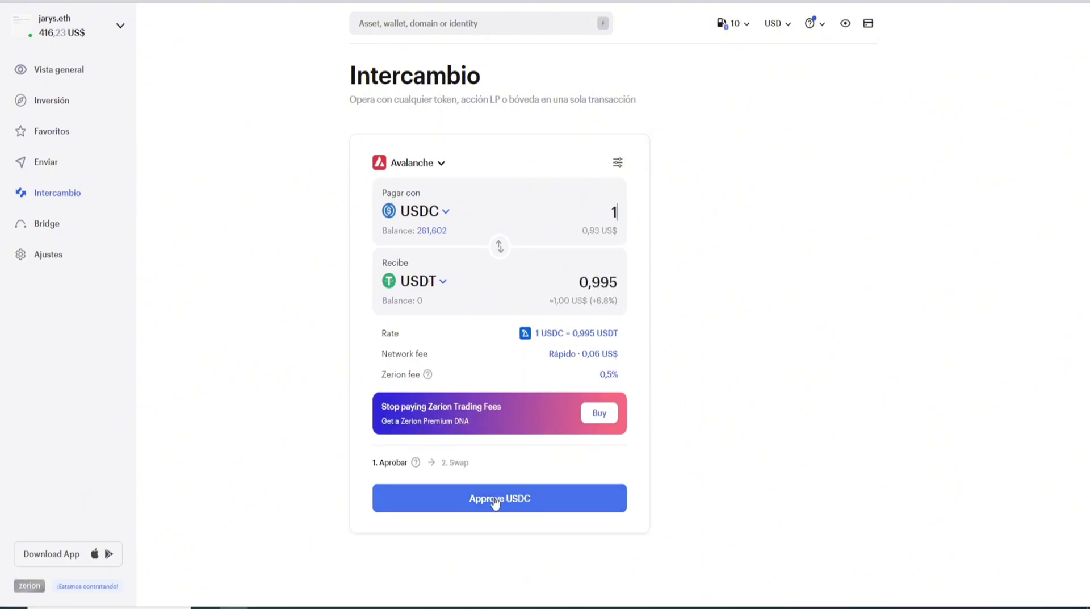
# - Request the USDC approval for the swap and approve the 1 USDC spending cap in MetaMask
pyautogui.click(494, 504)
pyautogui.scroll(-1, 846, 401)
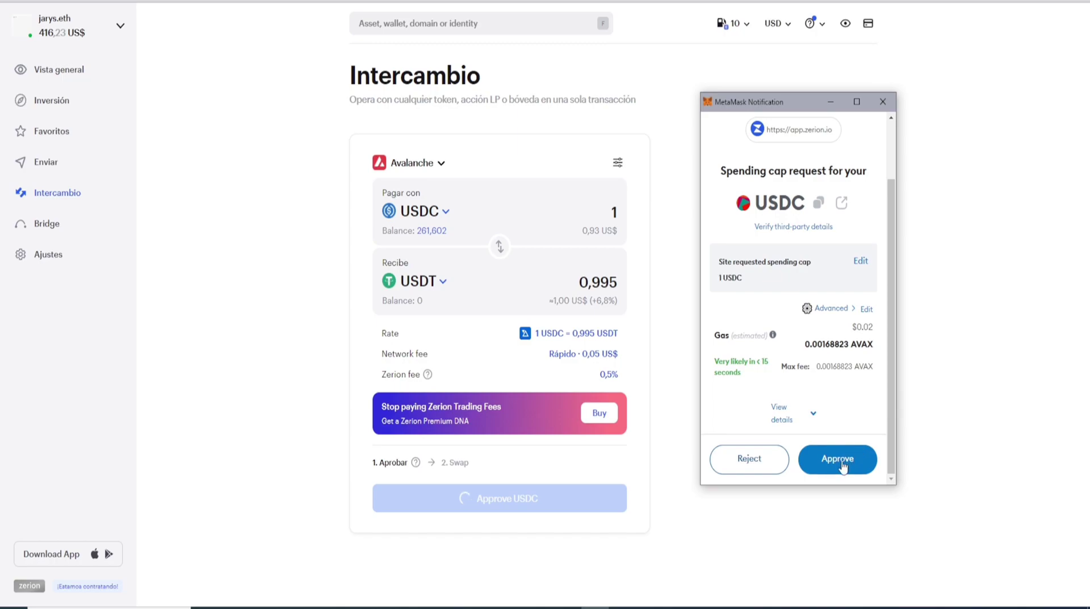
pyautogui.click(841, 463)
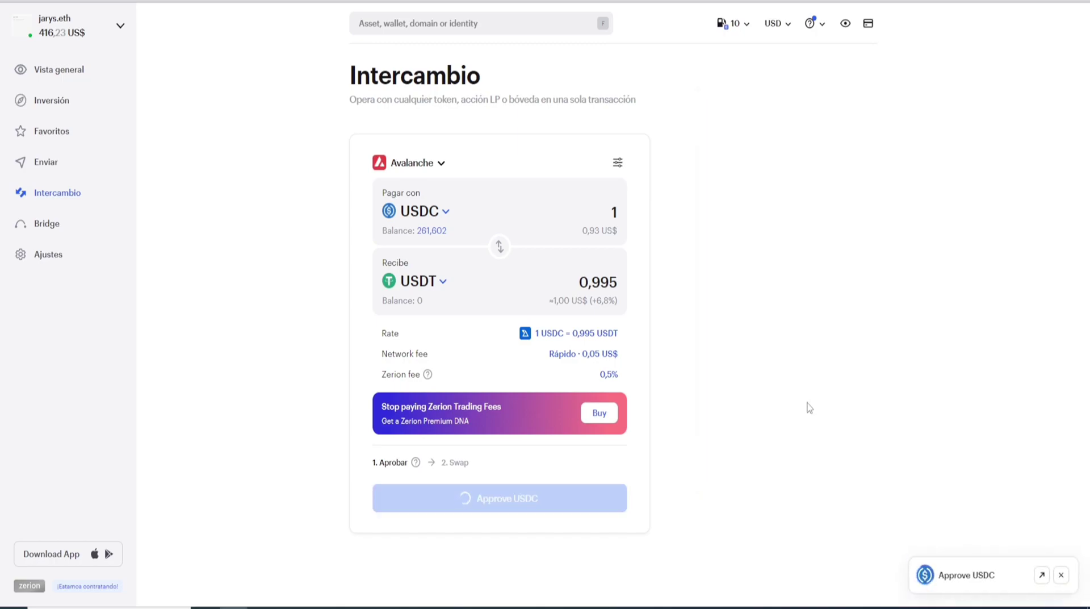
# - Submit the swap of 1 USDC to USDT and confirm its transaction in MetaMask
pyautogui.click(509, 503)
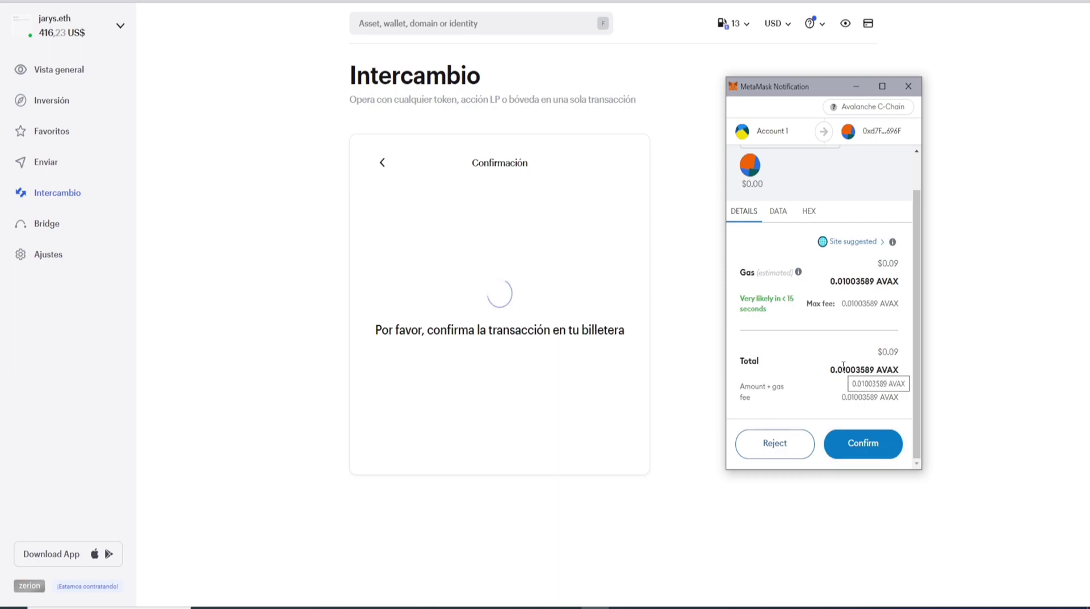
pyautogui.click(865, 450)
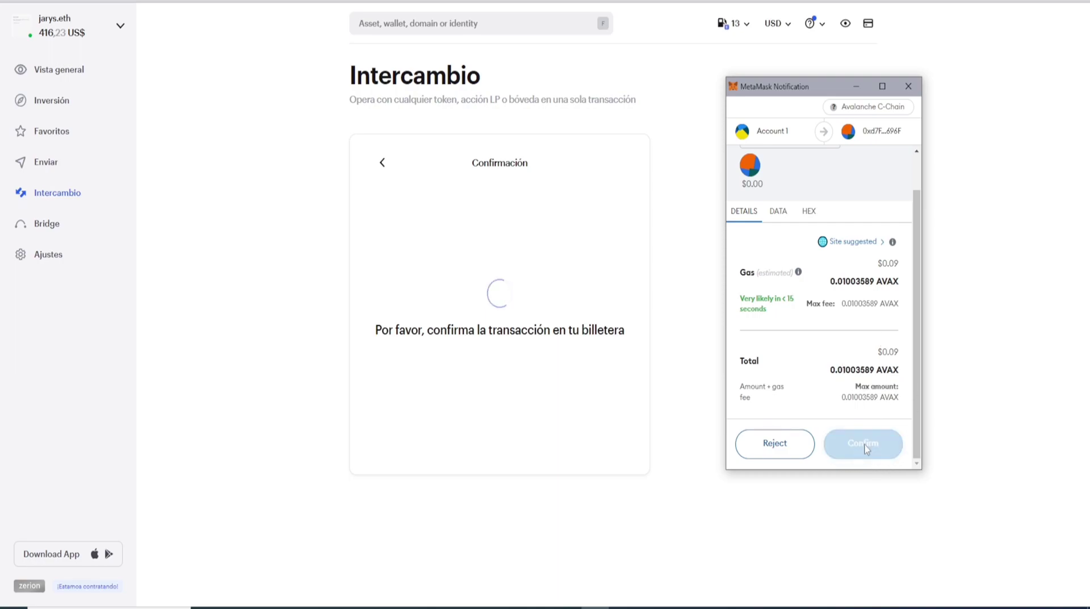
pyautogui.click(866, 449)
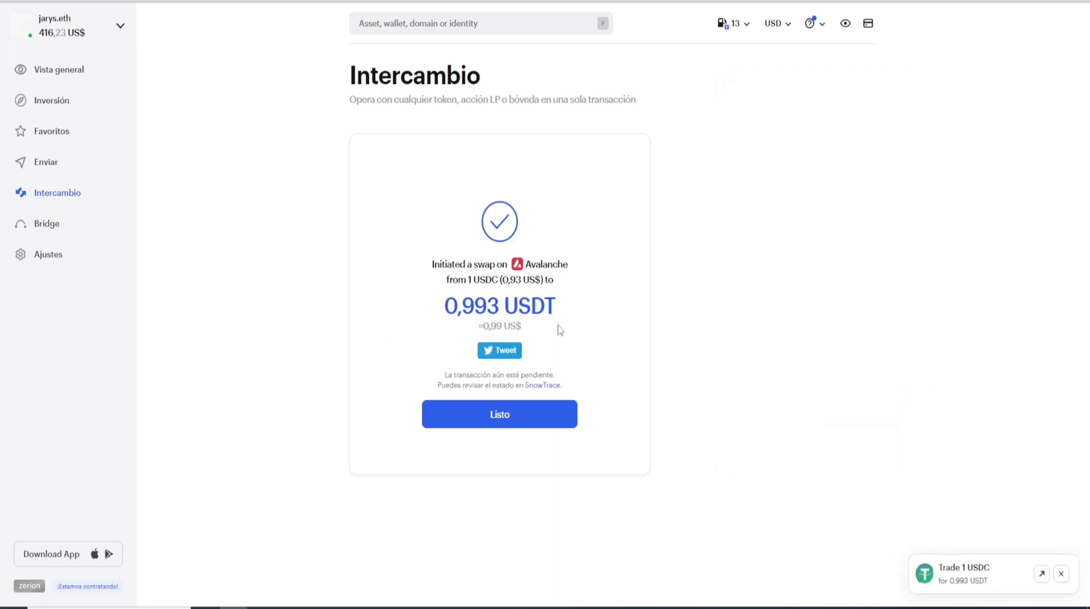
# - Examine the paid and received amounts in the swap summary and close it
pyautogui.moveTo(502, 279); pyautogui.dragTo(534, 280)
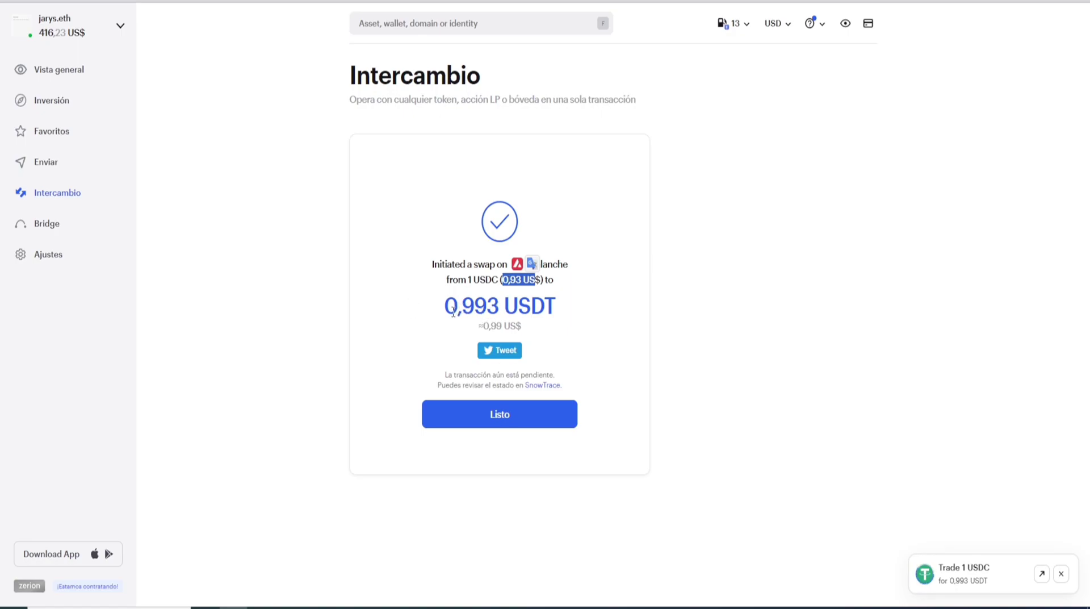
pyautogui.moveTo(445, 307); pyautogui.dragTo(498, 303)
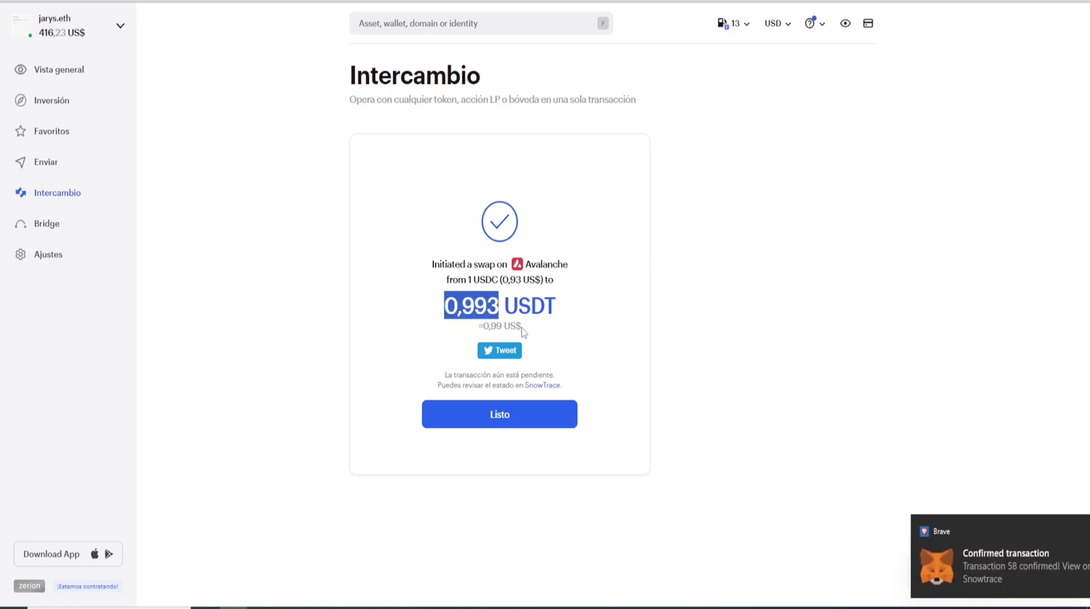
pyautogui.click(500, 414)
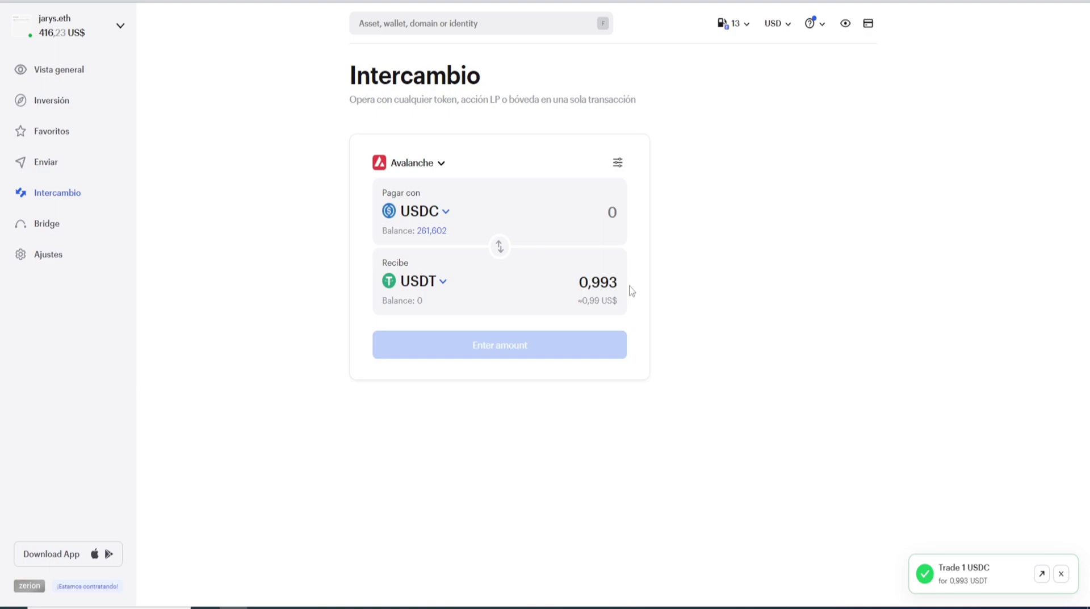
# - Inspect the available swap networks, the real-time Ethereum gas prices and the display currency options without changing them
pyautogui.click(429, 166)
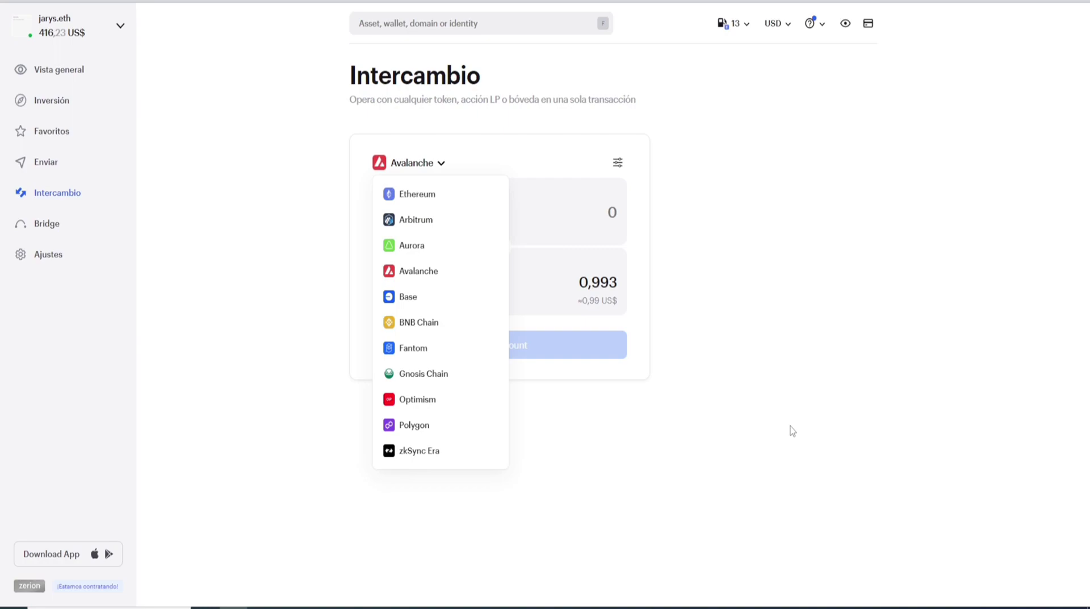
pyautogui.click(897, 361)
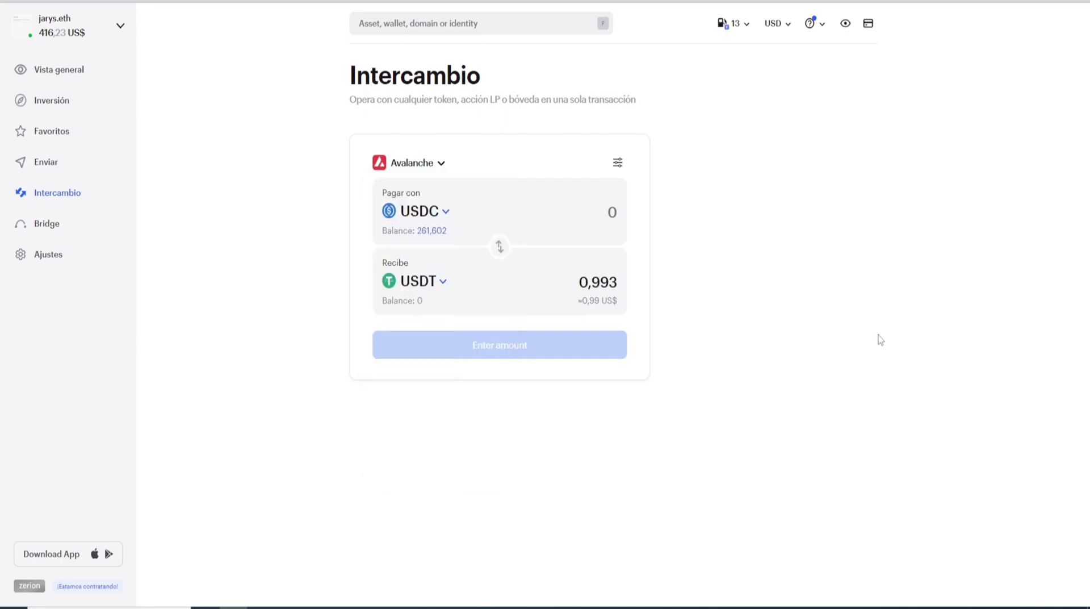
pyautogui.click(736, 24)
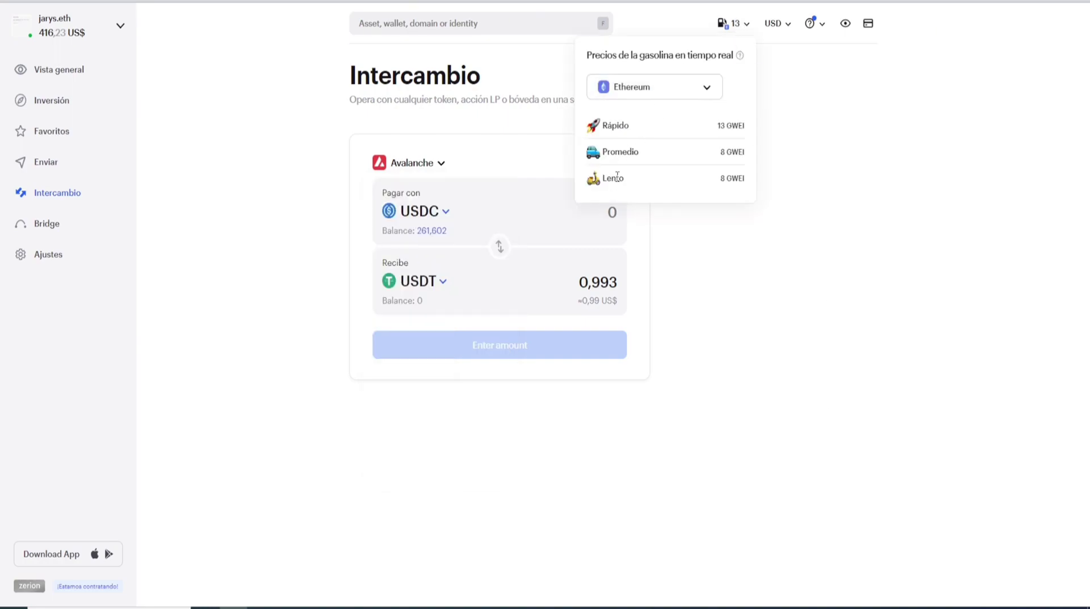
pyautogui.click(812, 141)
pyautogui.click(775, 24)
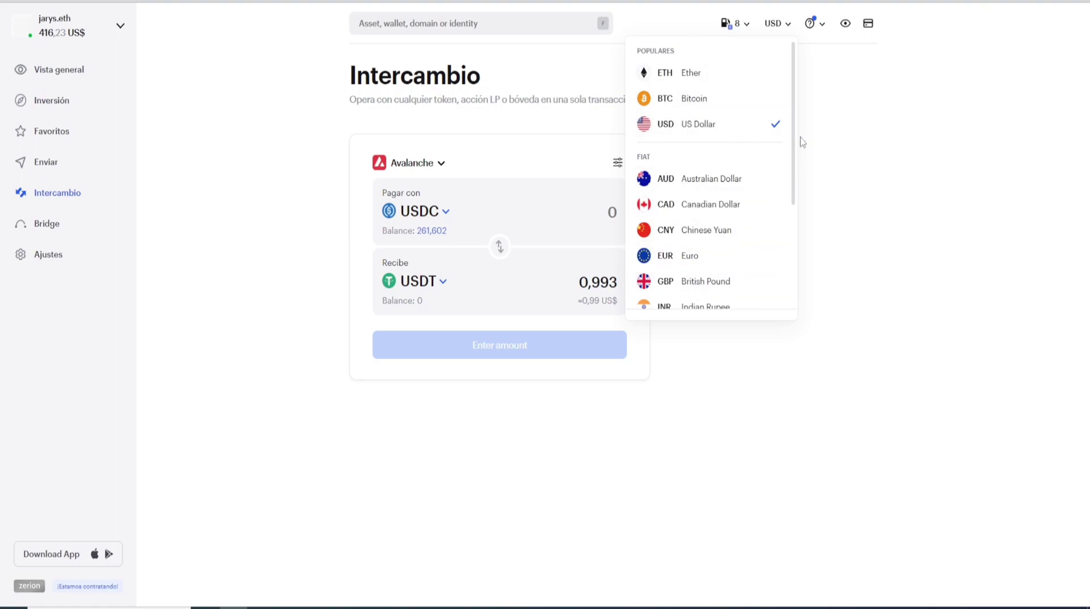
pyautogui.click(910, 144)
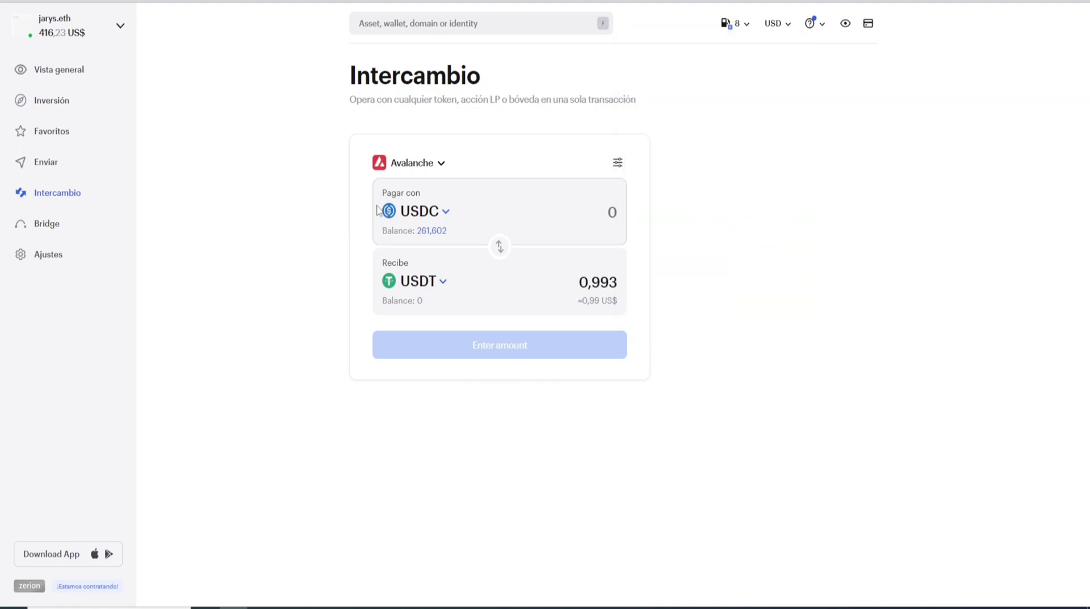
# - Return to the Vista general page and check the token balances in the wallet's asset list
pyautogui.click(67, 77)
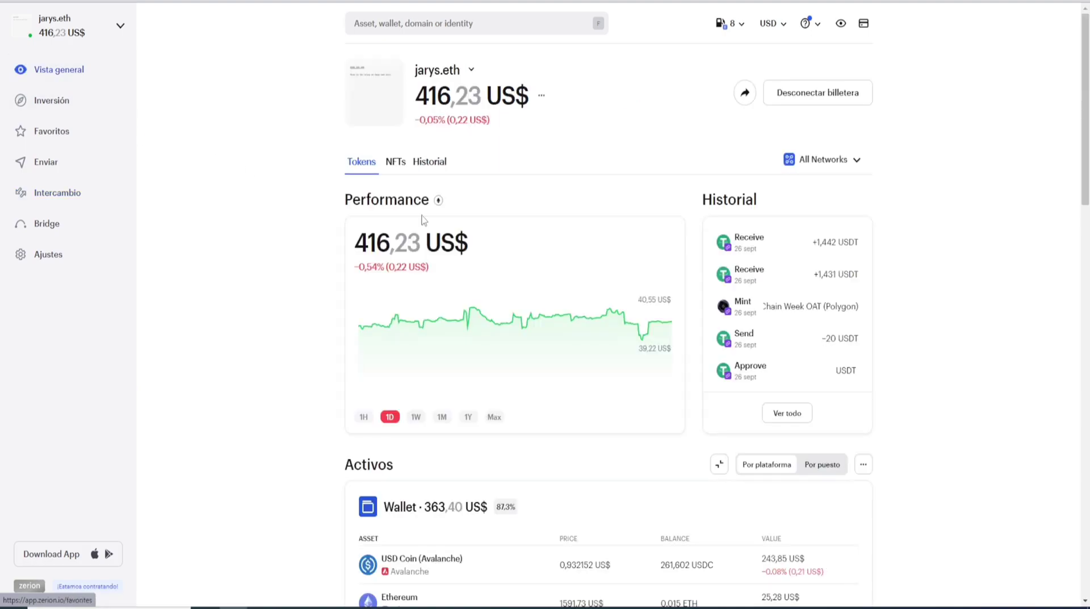
pyautogui.scroll(-5, 454, 219)
pyautogui.scroll(-2, 464, 219)
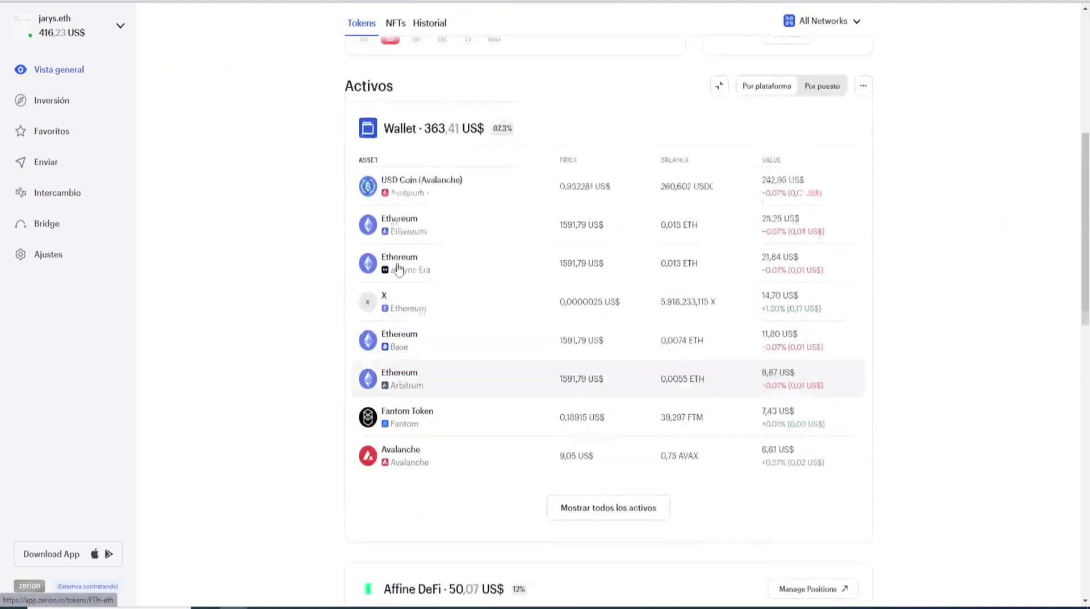
# - Examine the remaining wallet assets and the DeFi protocol positions, from Affine DeFi to Velocore, on the overview page
pyautogui.scroll(2, 431, 341)
pyautogui.scroll(-9, 567, 307)
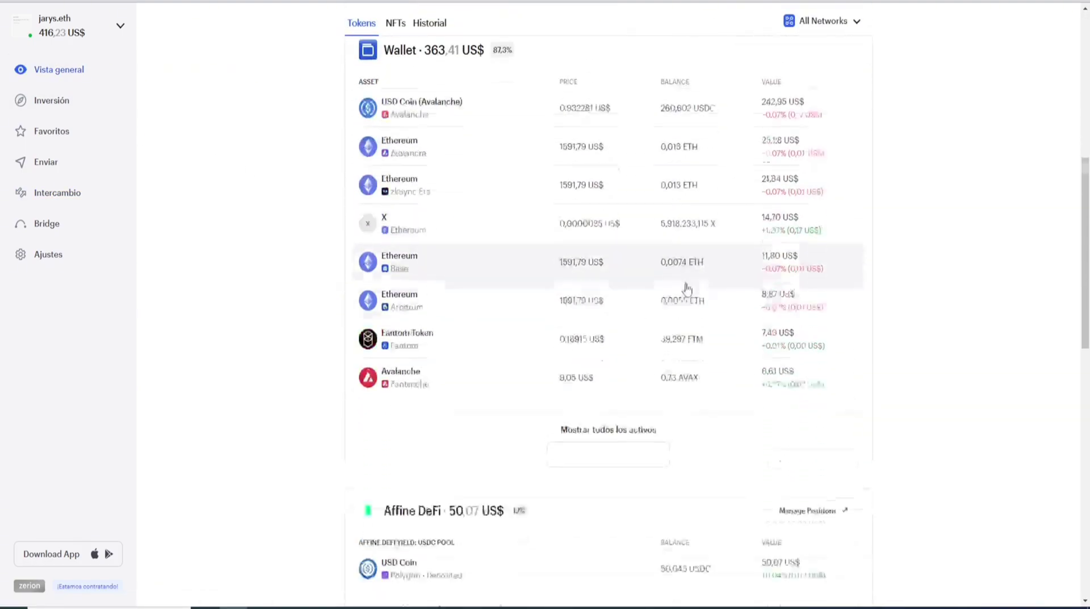
pyautogui.scroll(-5, 430, 486)
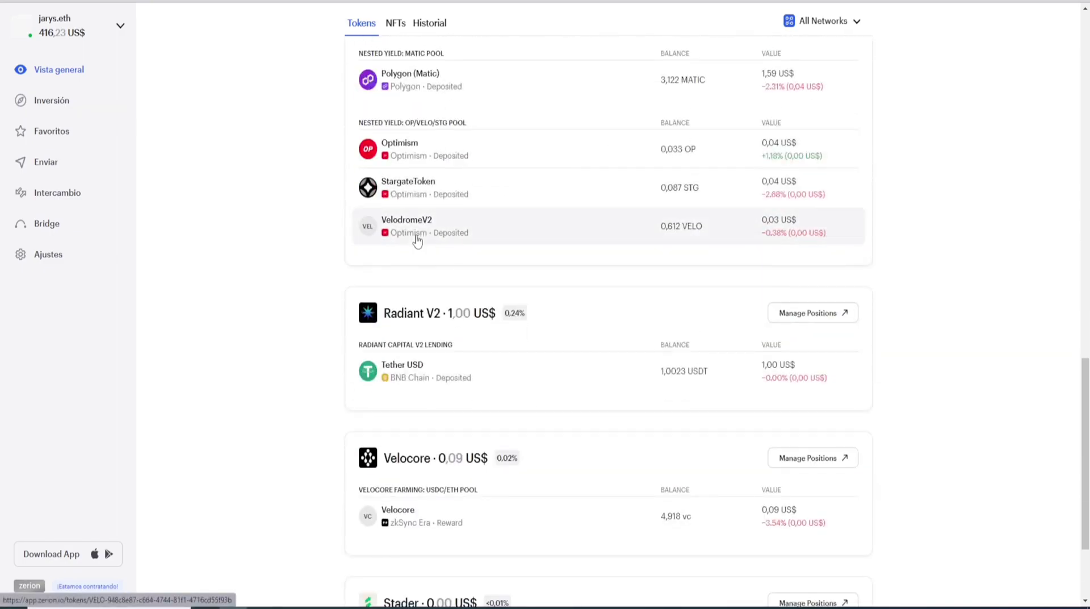
pyautogui.scroll(15, 535, 401)
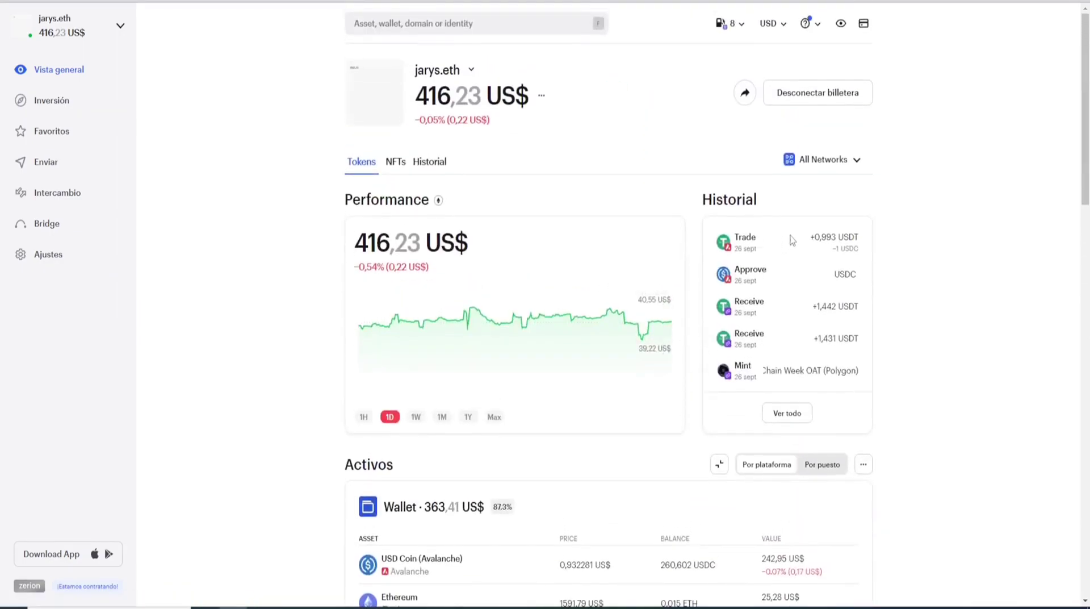
# - Open the wallet's full transaction history, review its entries across all networks, and return to Vista general
pyautogui.click(773, 419)
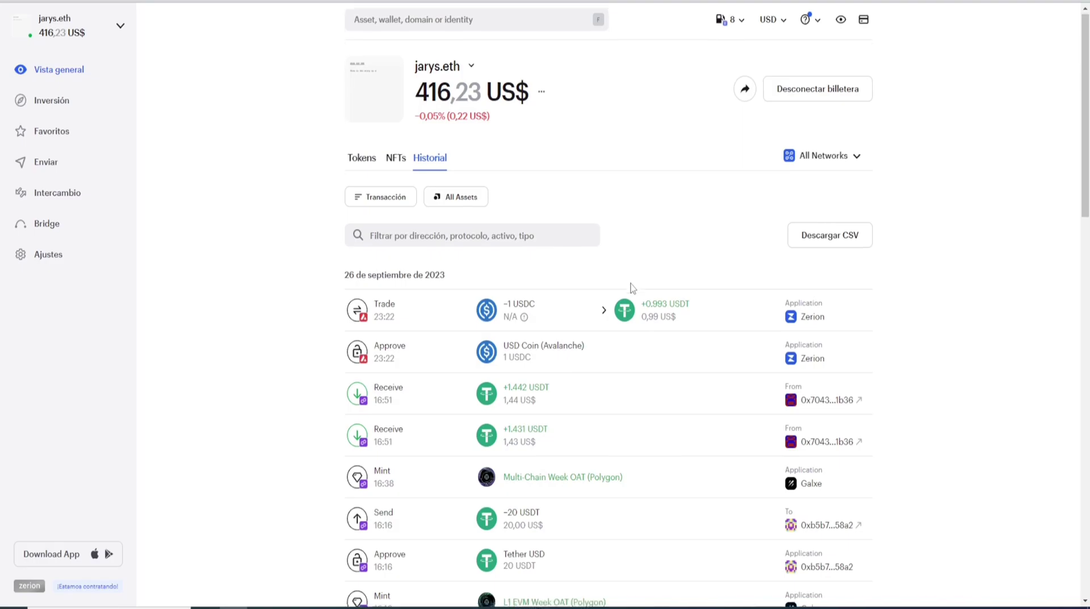
pyautogui.scroll(-20, 631, 287)
pyautogui.scroll(20, 632, 288)
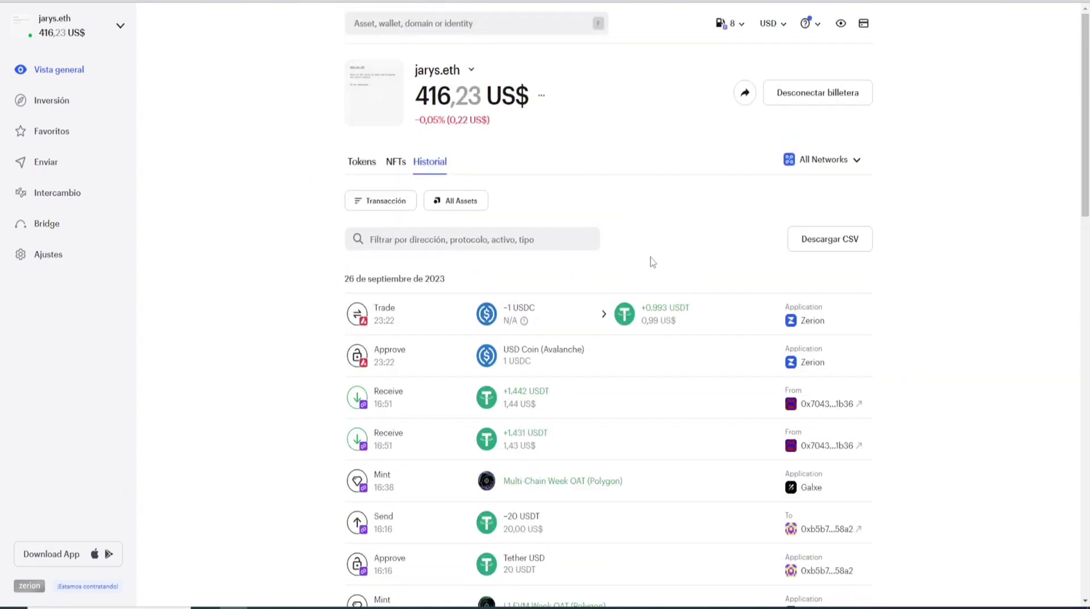
pyautogui.click(63, 74)
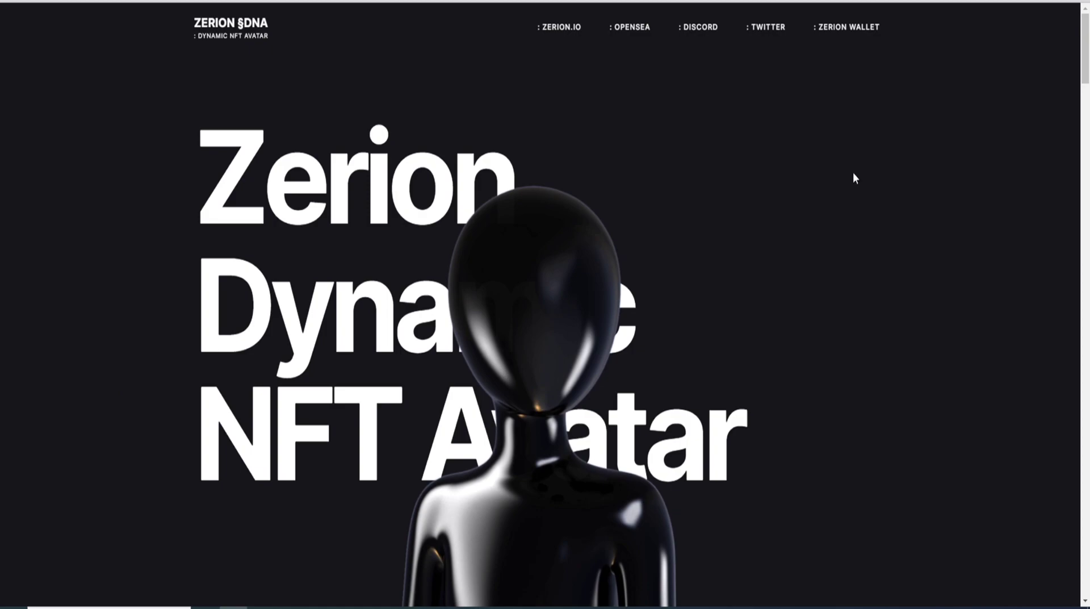
# - Read the introduction to the dynamic NFT avatar on the Zerion DNA website
pyautogui.scroll(-5, 795, 222)
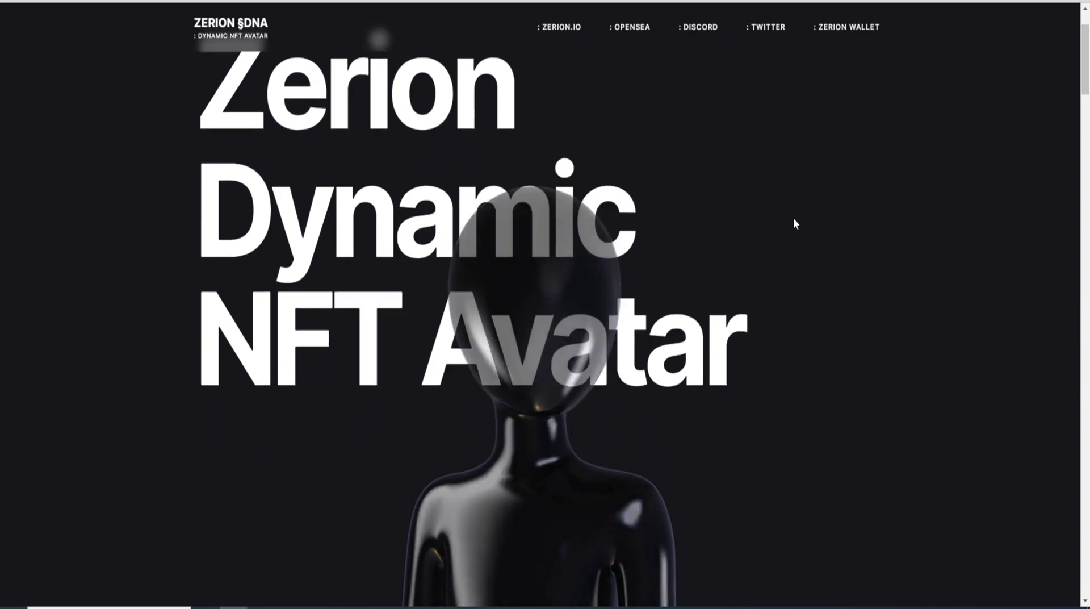
pyautogui.scroll(-5, 794, 222)
pyautogui.scroll(10, 794, 222)
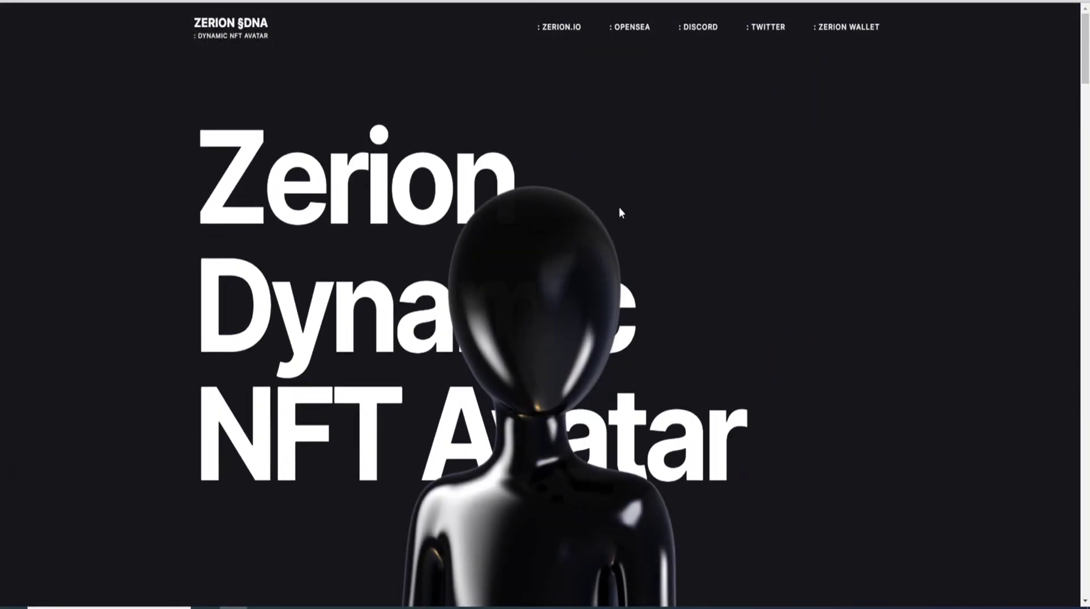
pyautogui.scroll(-5, 779, 307)
pyautogui.scroll(-2, 863, 163)
pyautogui.scroll(4, 820, 148)
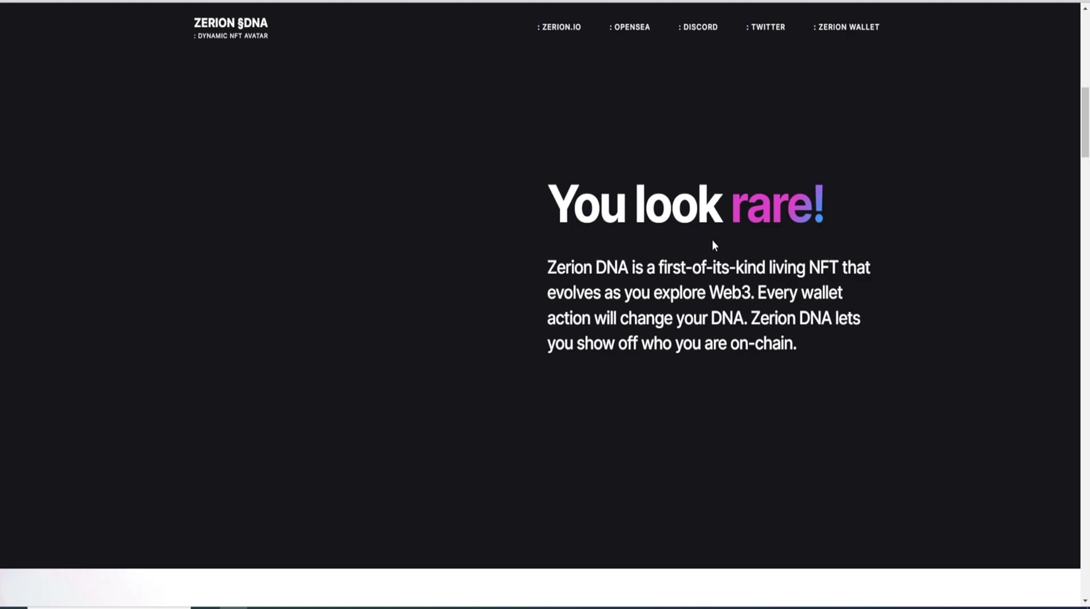
# - Examine the avatar's six DNA attributes and how its color options relate to the supported networks
pyautogui.scroll(-8, 212, 238)
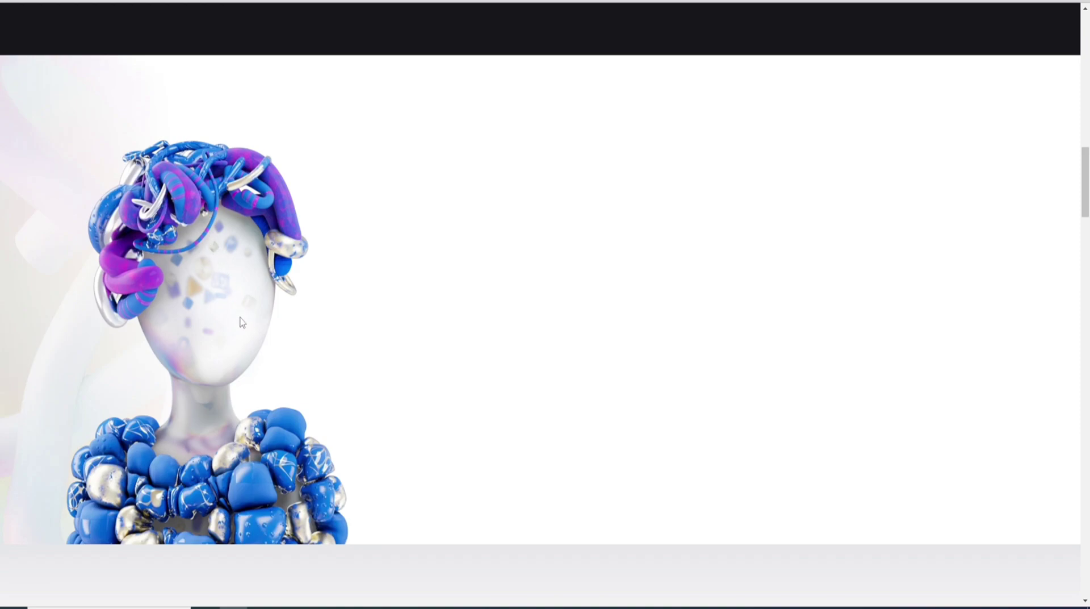
pyautogui.scroll(-3, 308, 438)
pyautogui.scroll(-3, 345, 319)
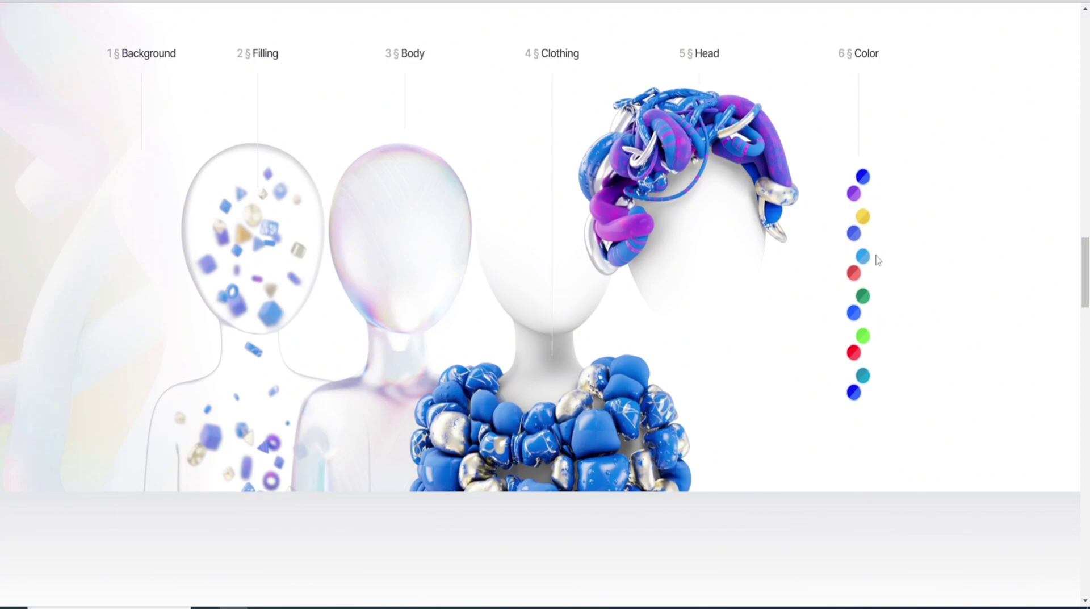
pyautogui.scroll(-10, 876, 254)
pyautogui.scroll(-8, 868, 293)
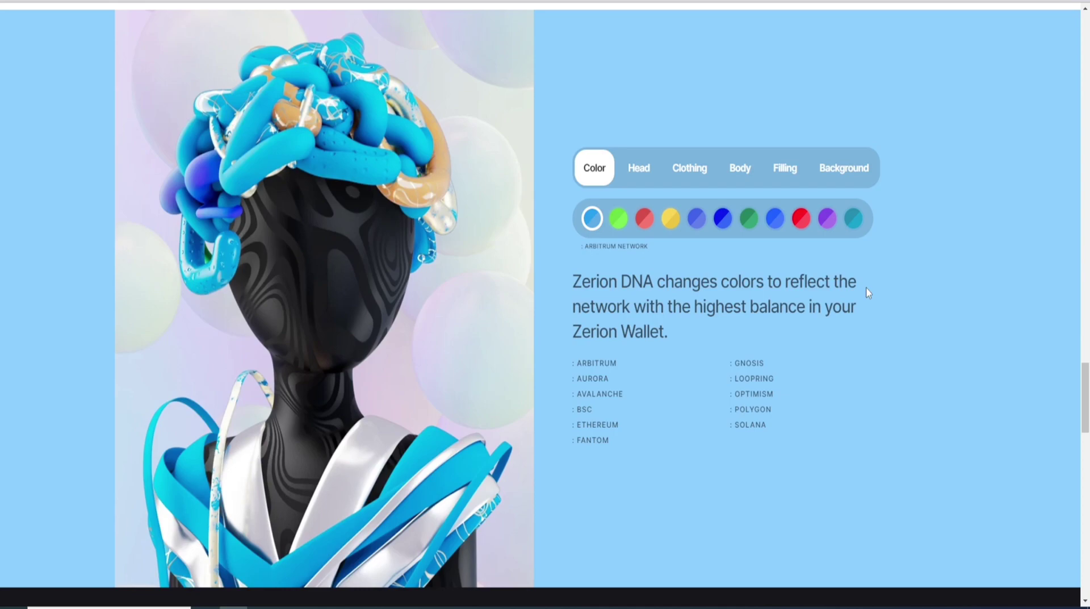
pyautogui.scroll(-3, 714, 379)
pyautogui.scroll(-5, 714, 377)
pyautogui.scroll(10, 716, 378)
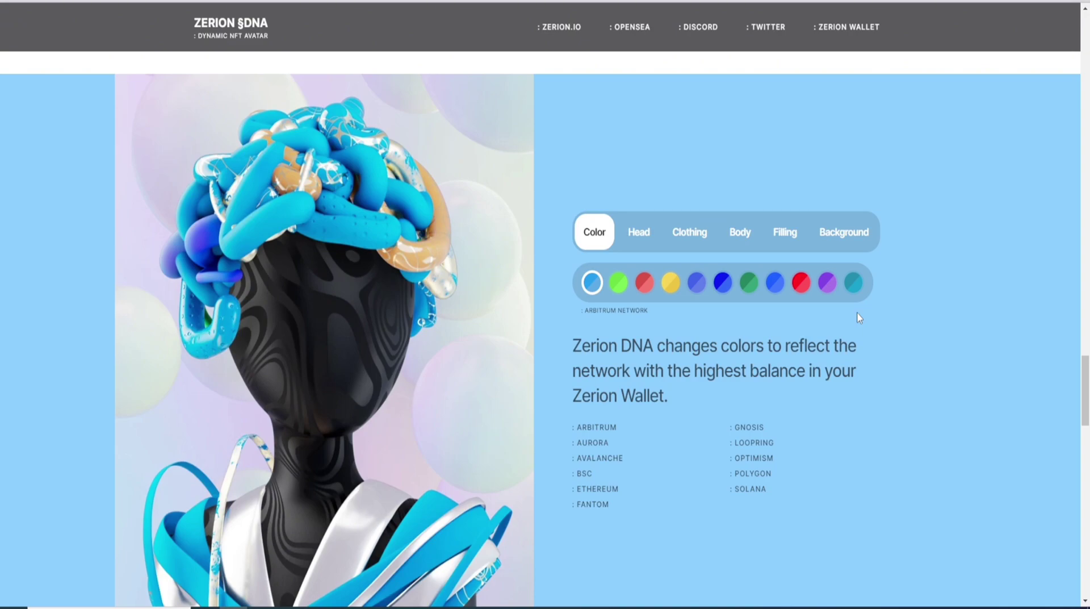
# - Check the Zerion wallet download options and the Questions section, then return to the DNA attributes explanation
pyautogui.scroll(-10, 778, 297)
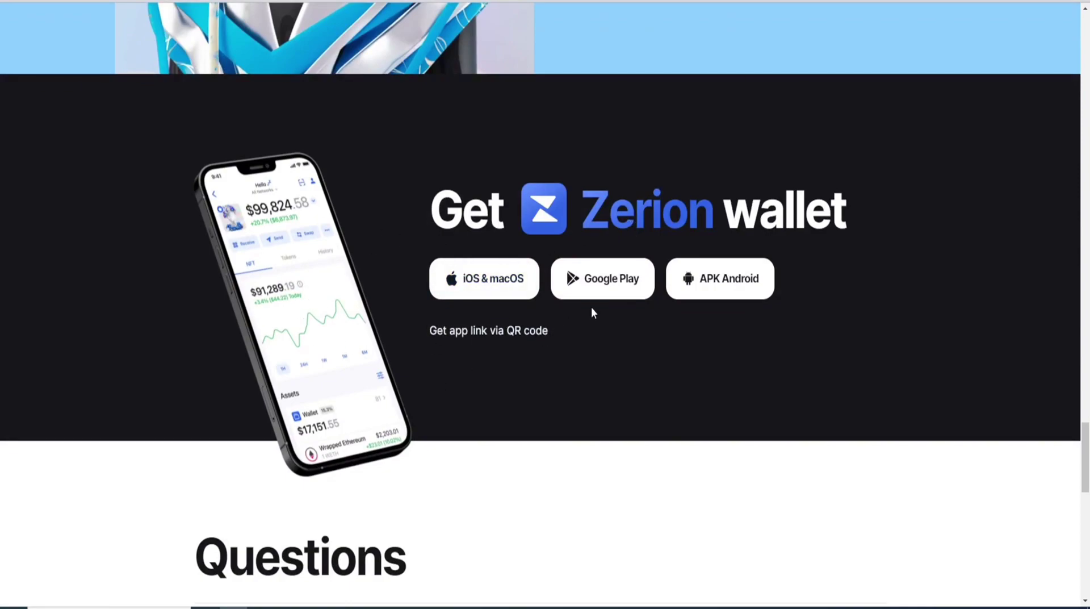
pyautogui.scroll(-3, 847, 463)
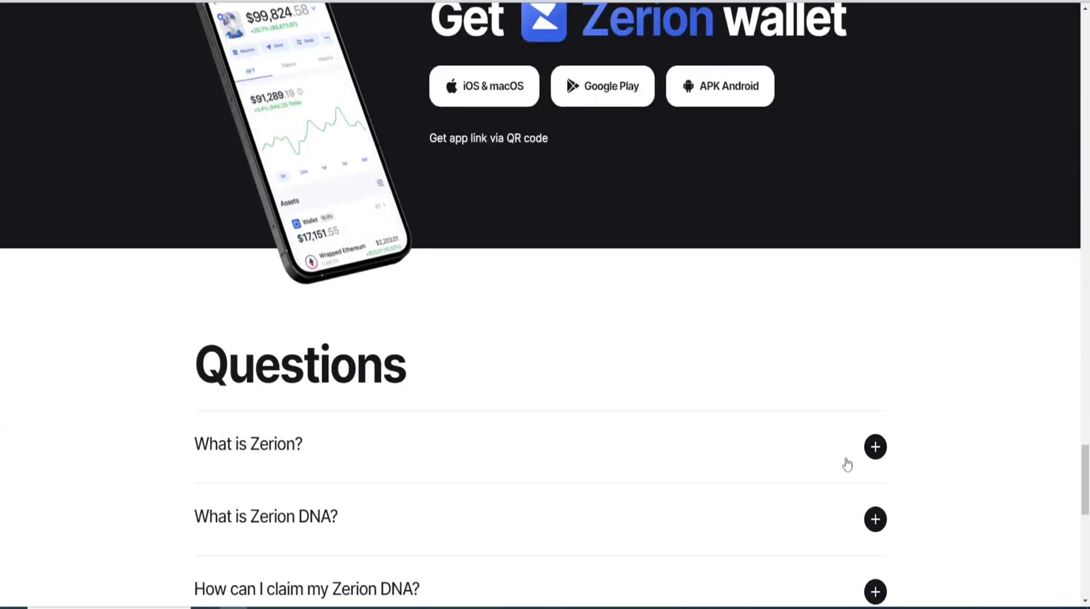
pyautogui.scroll(10, 838, 446)
pyautogui.scroll(-5, 680, 349)
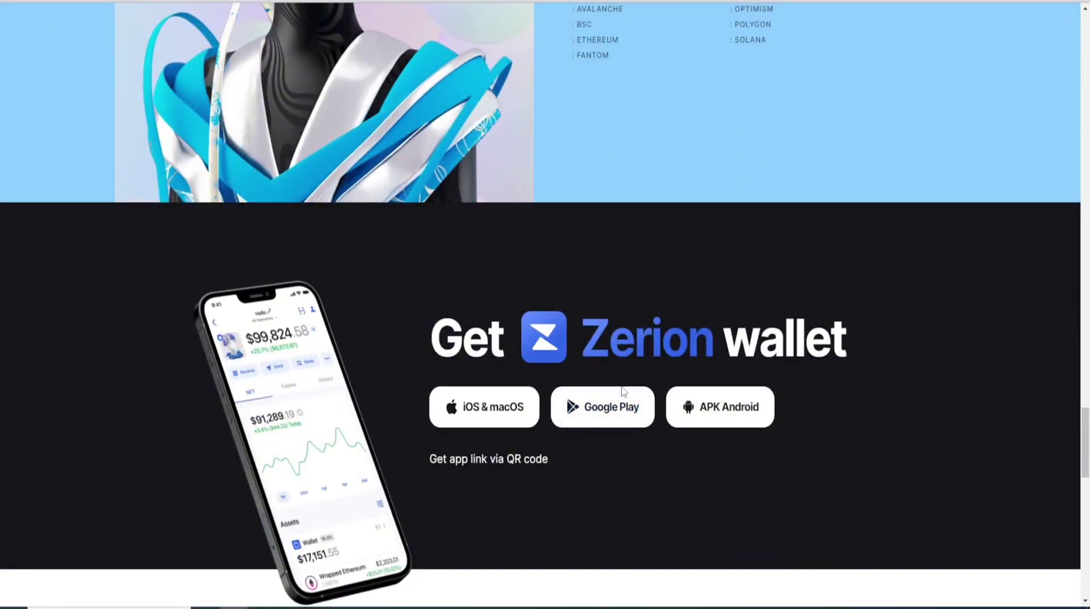
pyautogui.scroll(15, 624, 391)
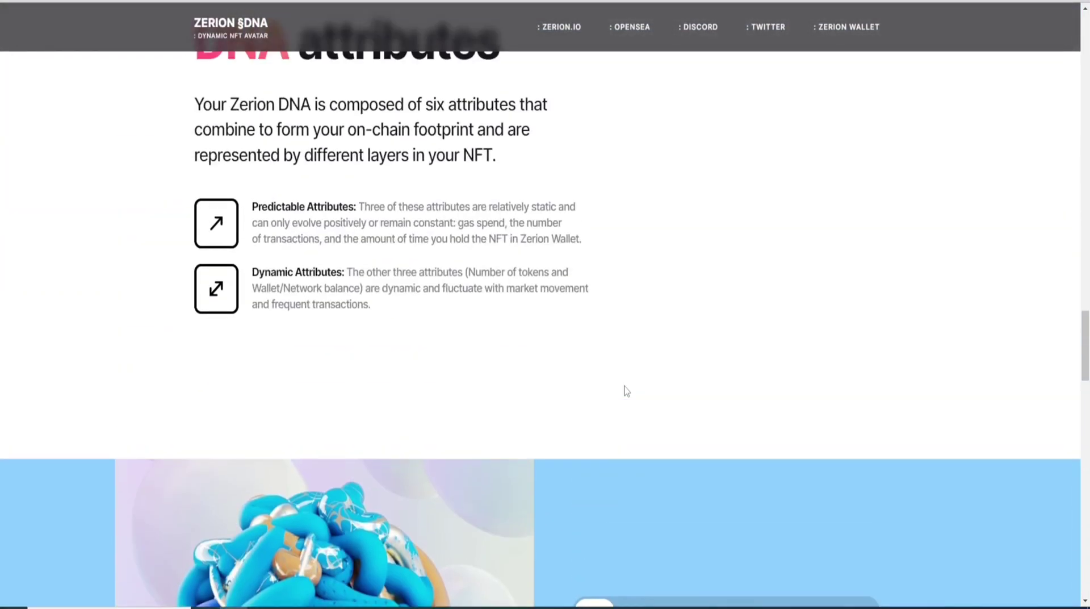
pyautogui.scroll(5, 624, 385)
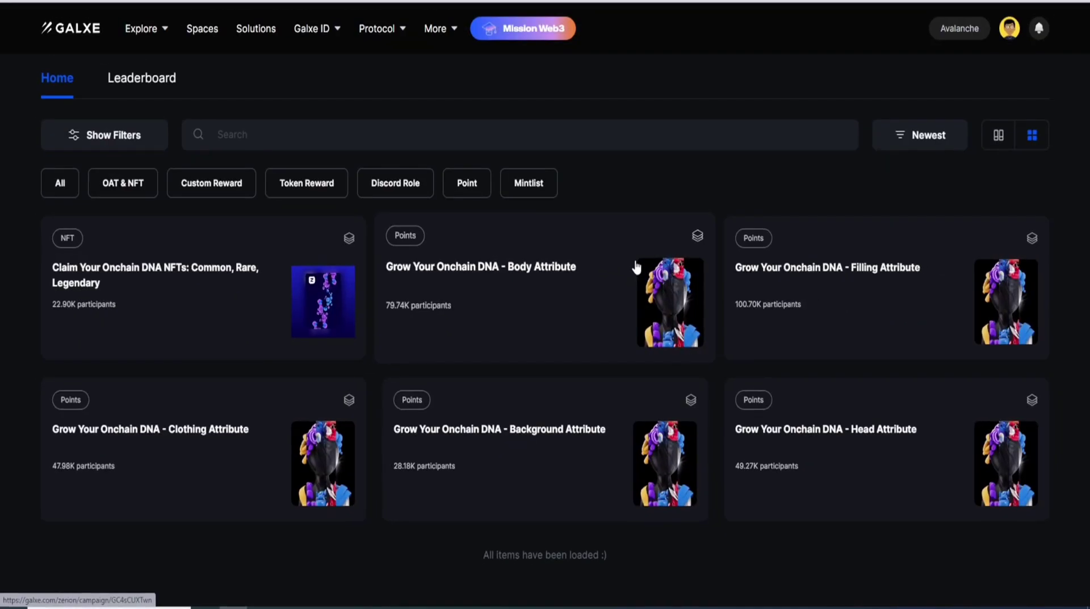
# - Examine Zerion's Galxe campaigns for claiming Onchain DNA NFTs and growing the body, filling, clothing, background and head attributes
pyautogui.scroll(-1, 912, 372)
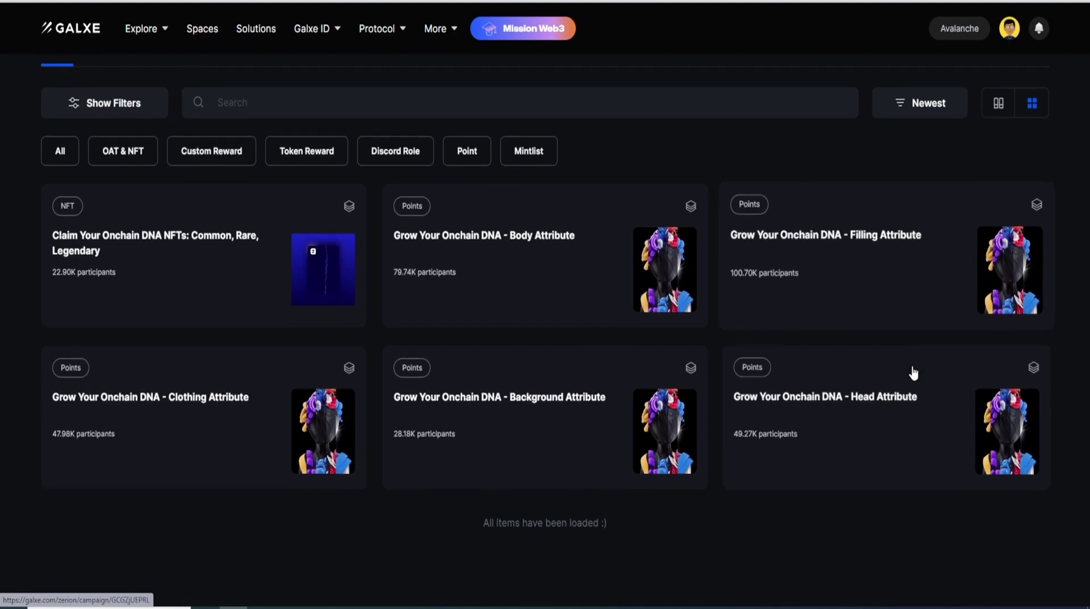
pyautogui.scroll(2, 911, 379)
pyautogui.scroll(1, 911, 379)
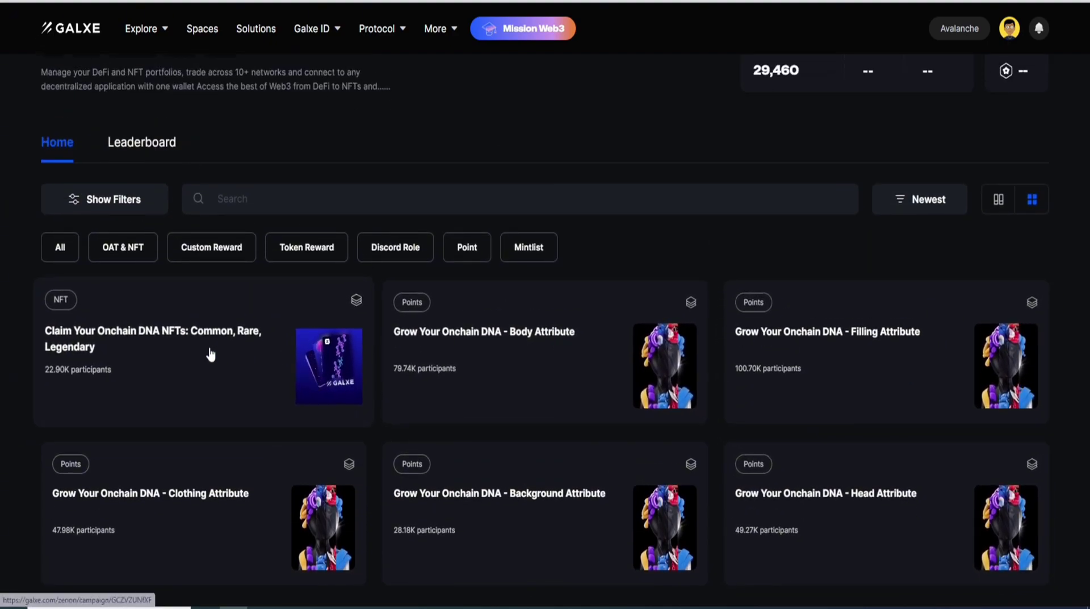
pyautogui.scroll(-1, 911, 370)
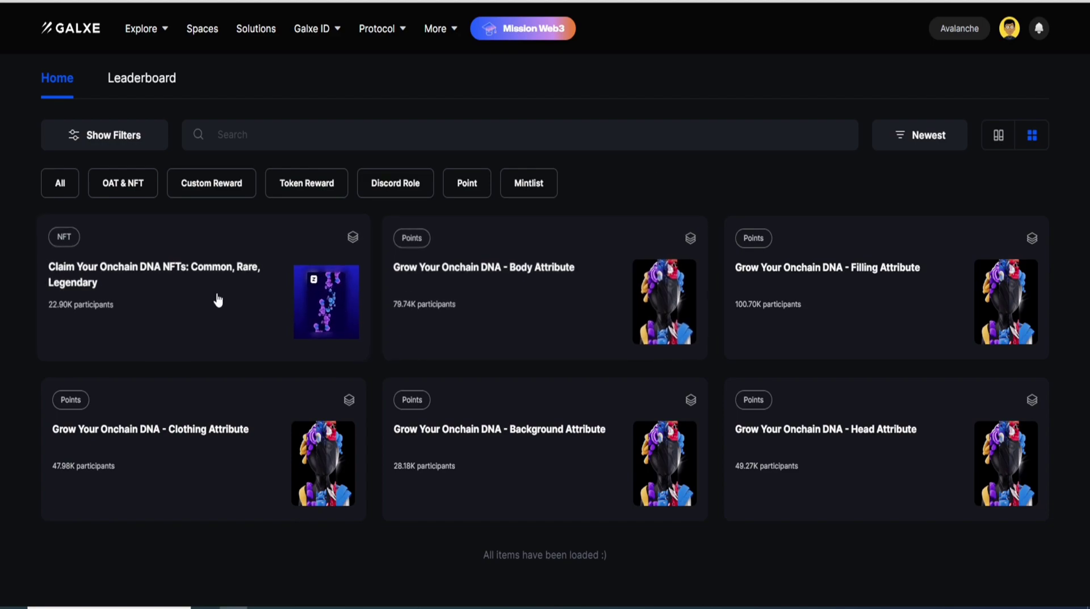
pyautogui.scroll(-2, 708, 328)
pyautogui.scroll(2, 708, 327)
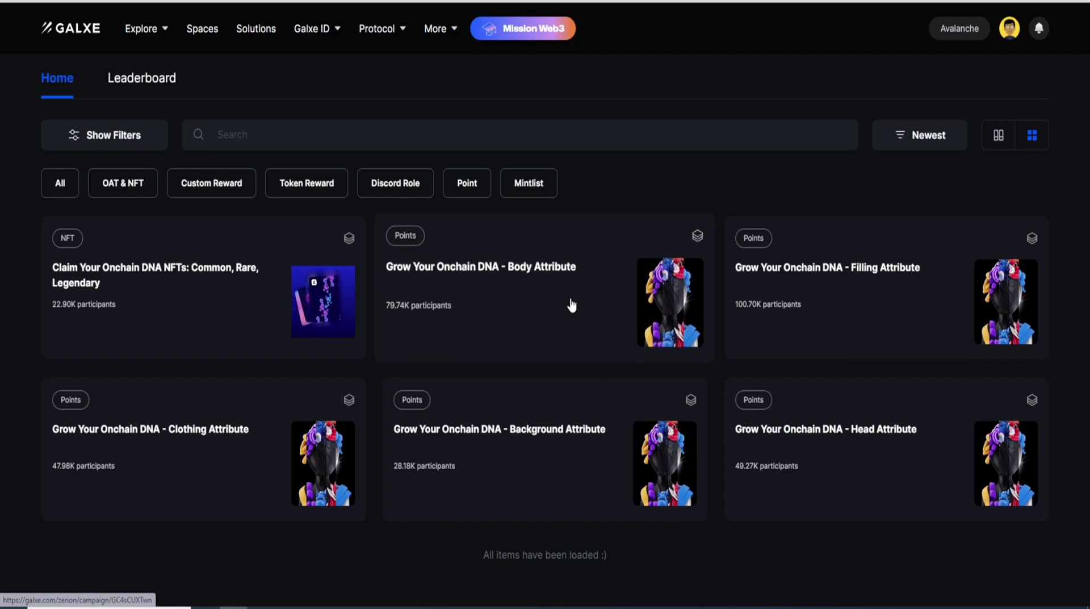
pyautogui.scroll(-1, 572, 305)
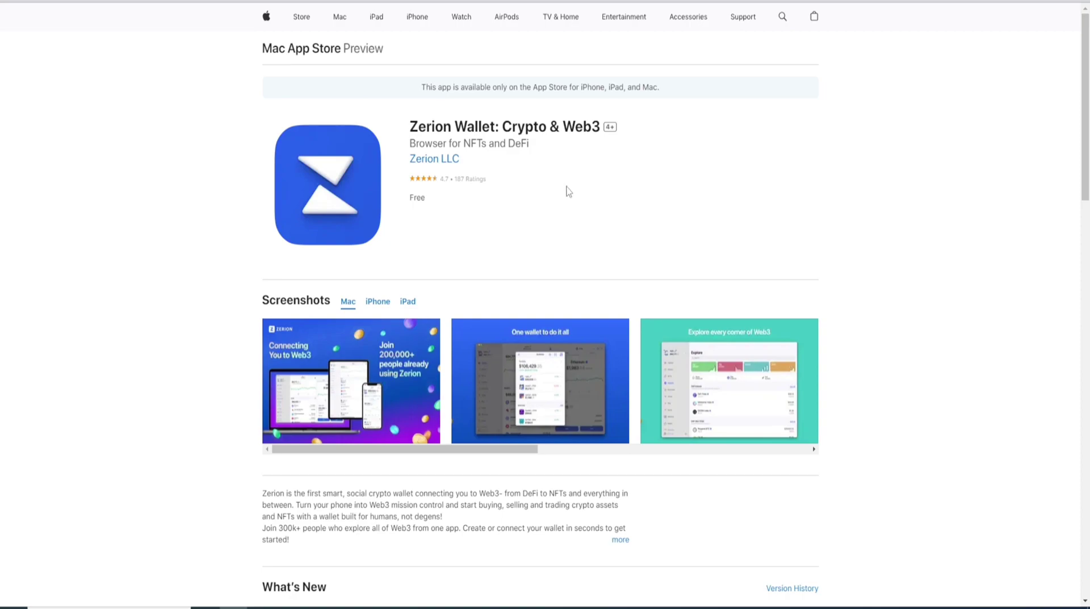
# - Look over the Zerion Wallet: Crypto & Web3 page in the Mac App Store preview
pyautogui.scroll(-1, 782, 286)
pyautogui.scroll(1, 780, 287)
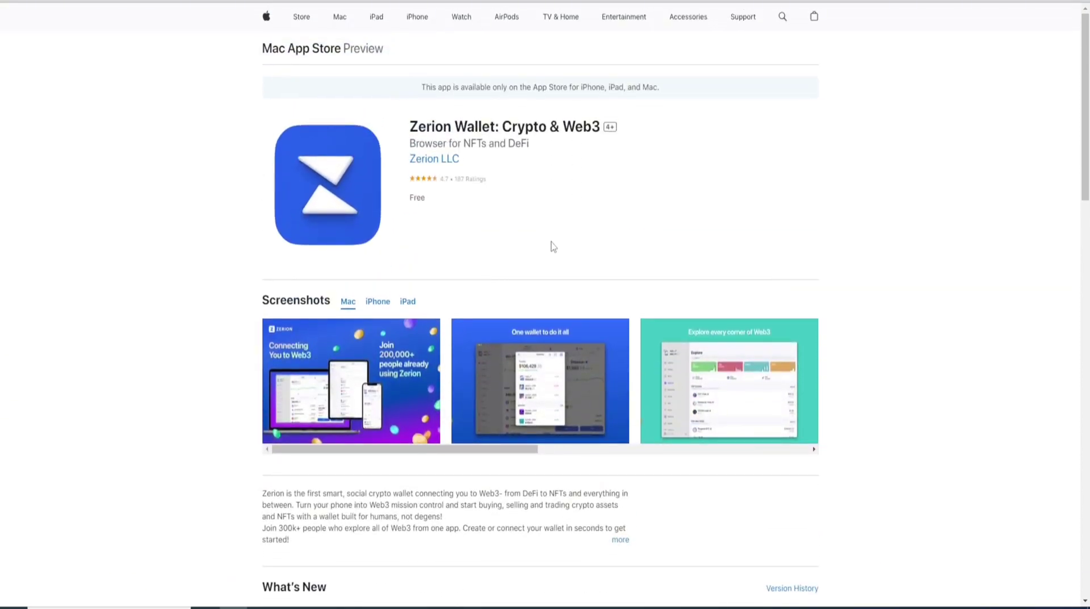